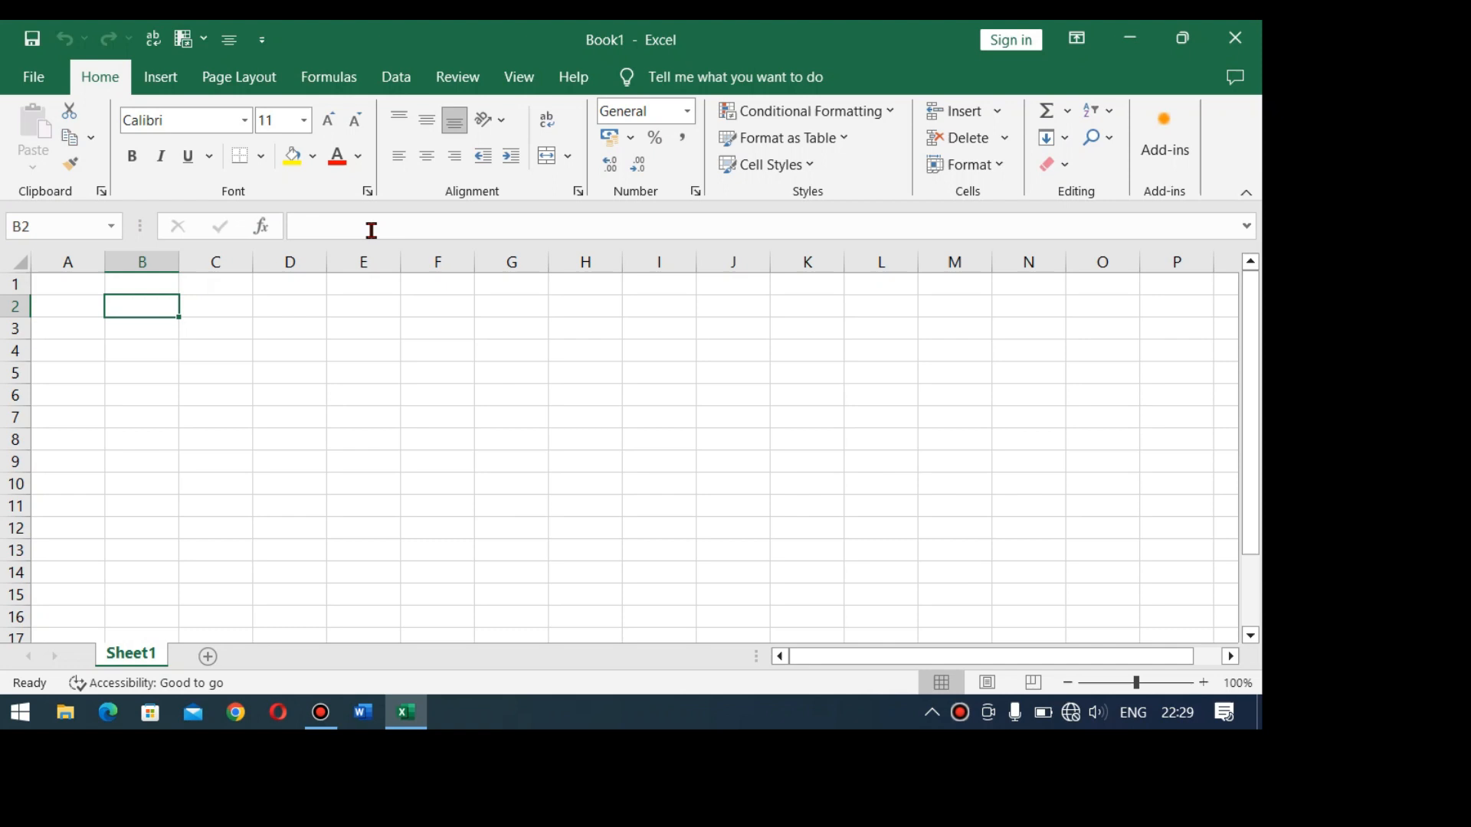
Toggle the formula bar's visibility off and back on.
click(518, 80)
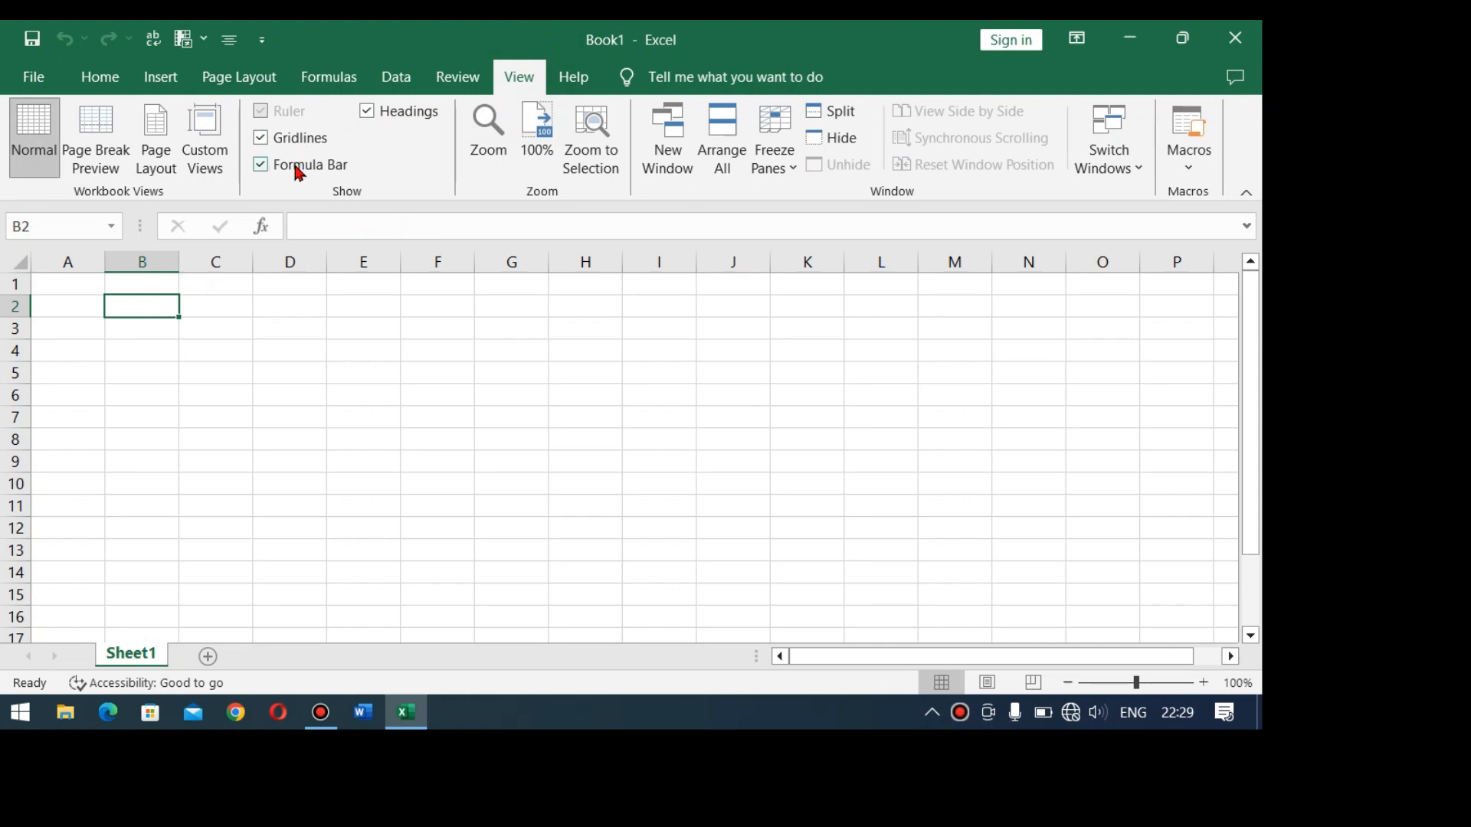
click(296, 166)
click(296, 165)
click(296, 165)
click(296, 165)
click(111, 77)
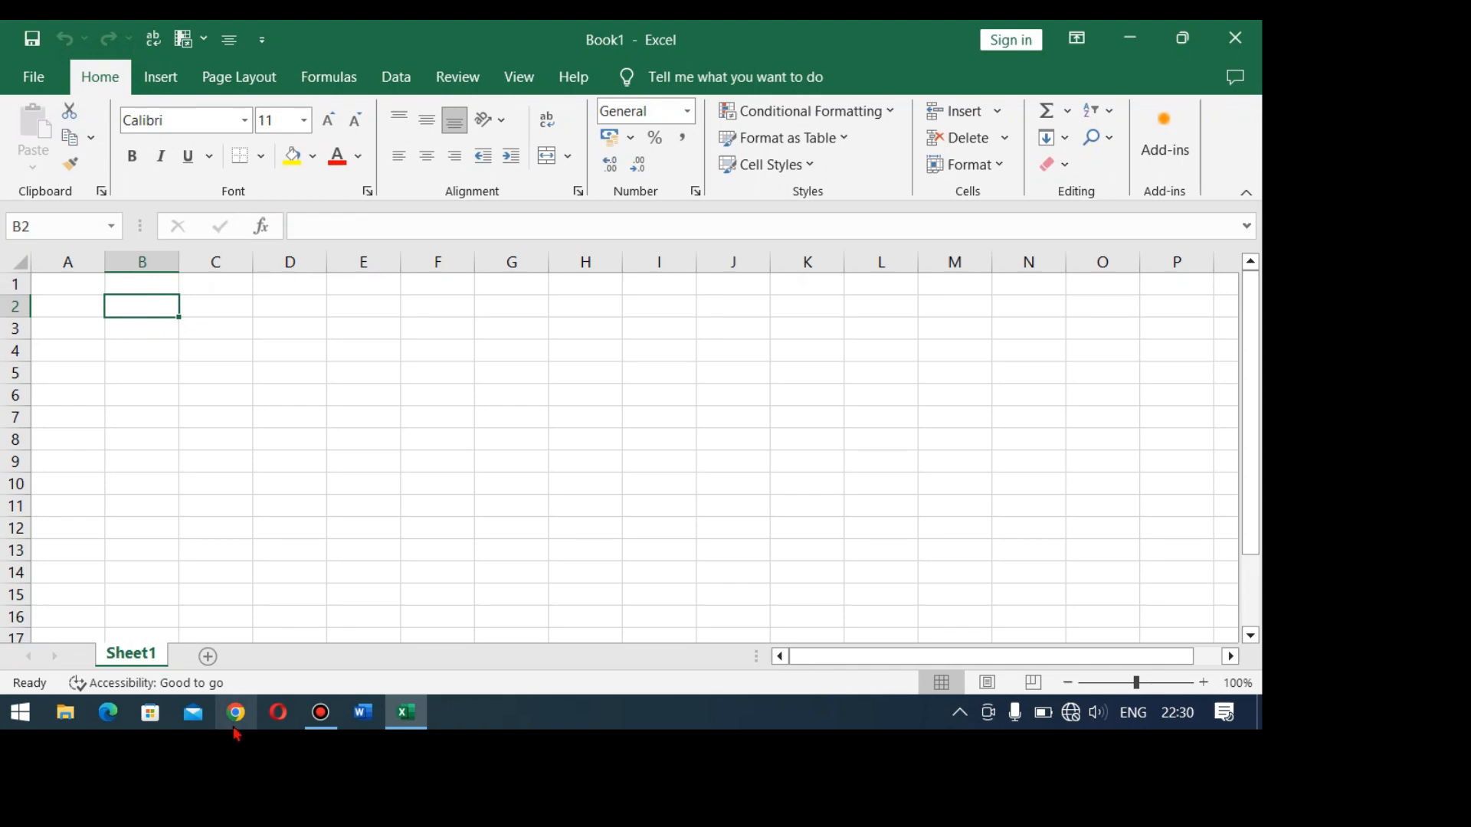
Enter the column headers name, s.s, guj, maths, sci, acc and s.p across B2:H2.
text(name)
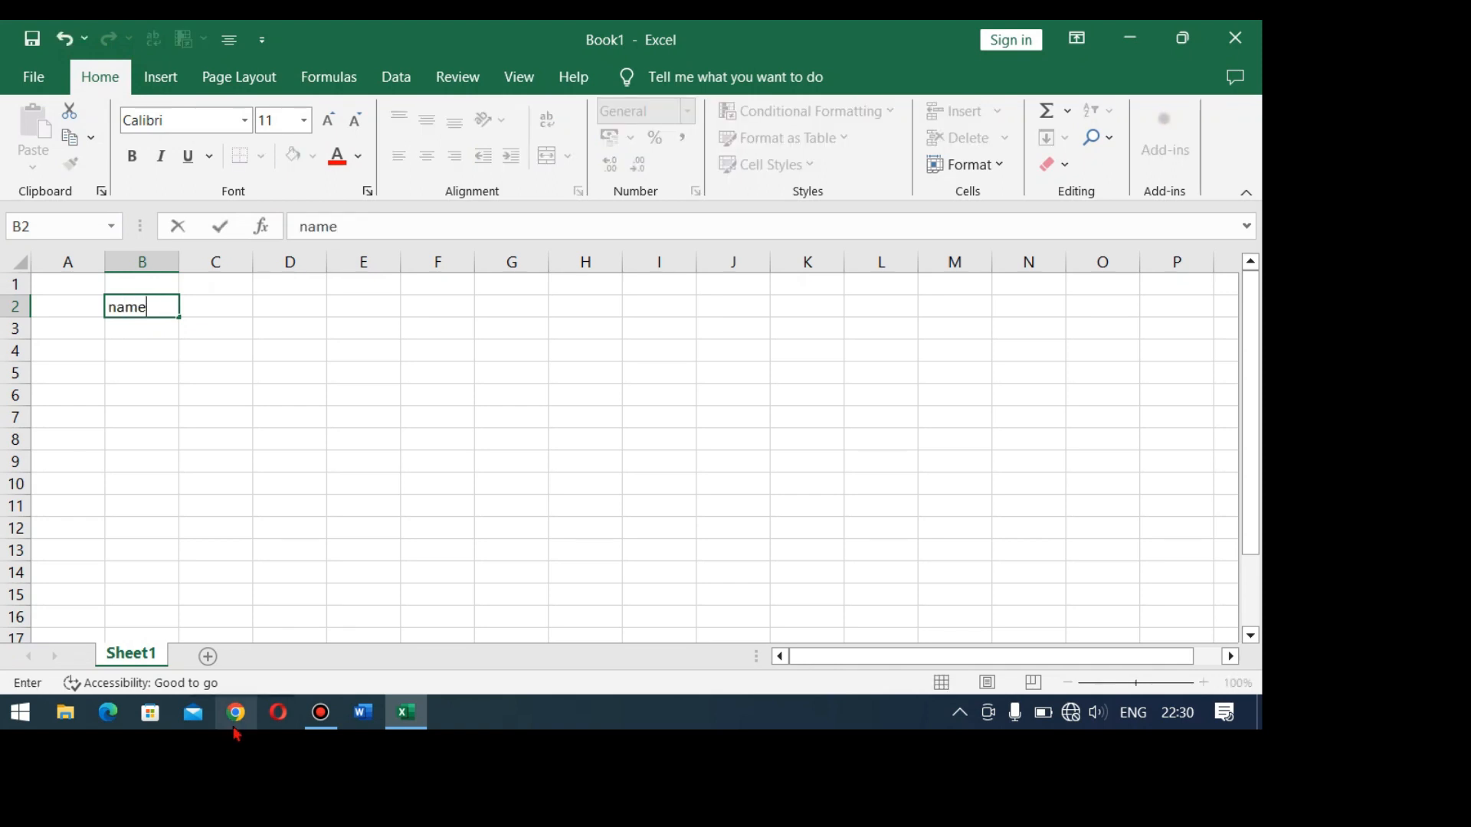
key(Tab)
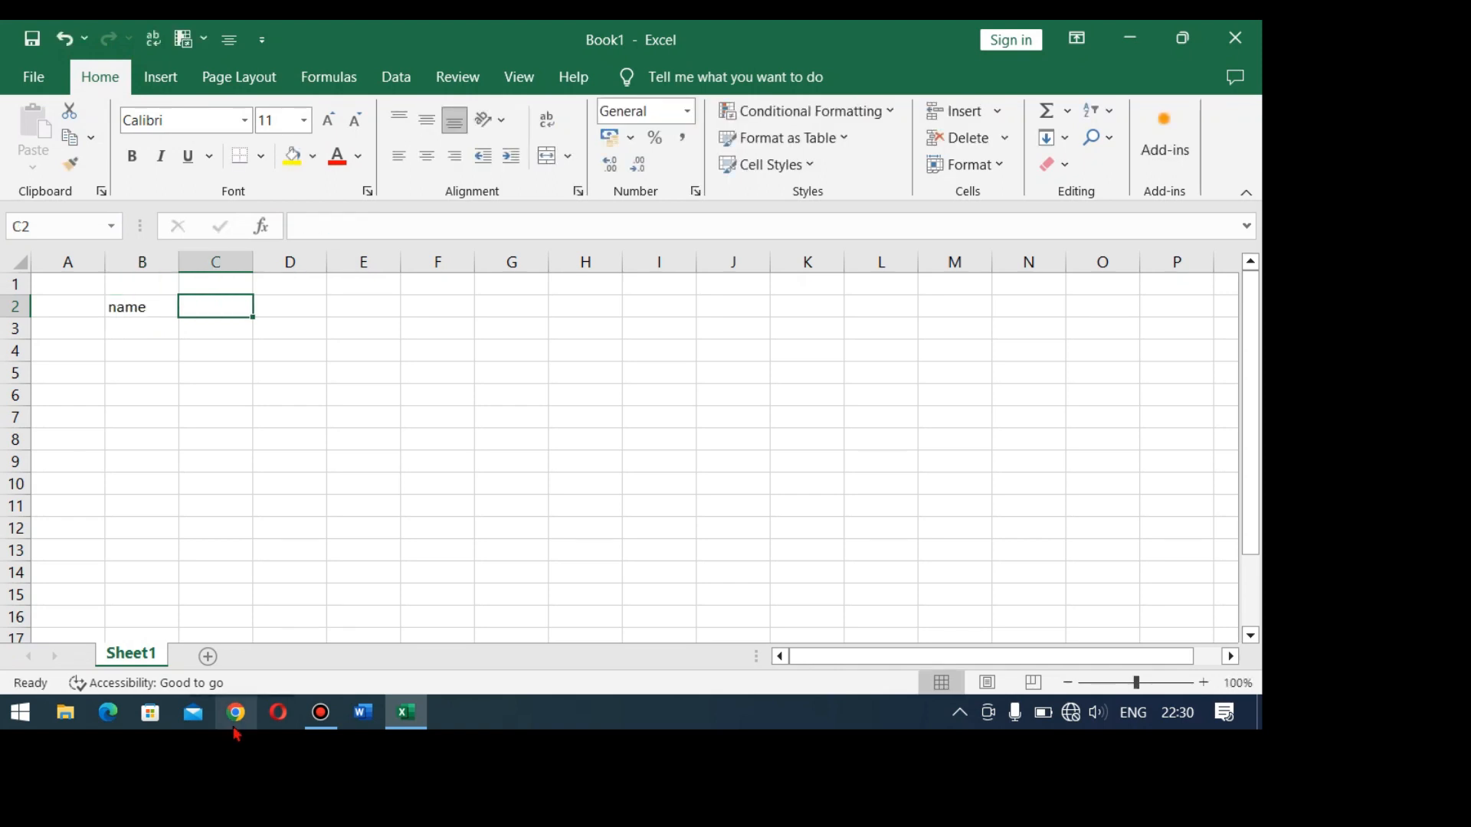
text(s.s)
key(Tab)
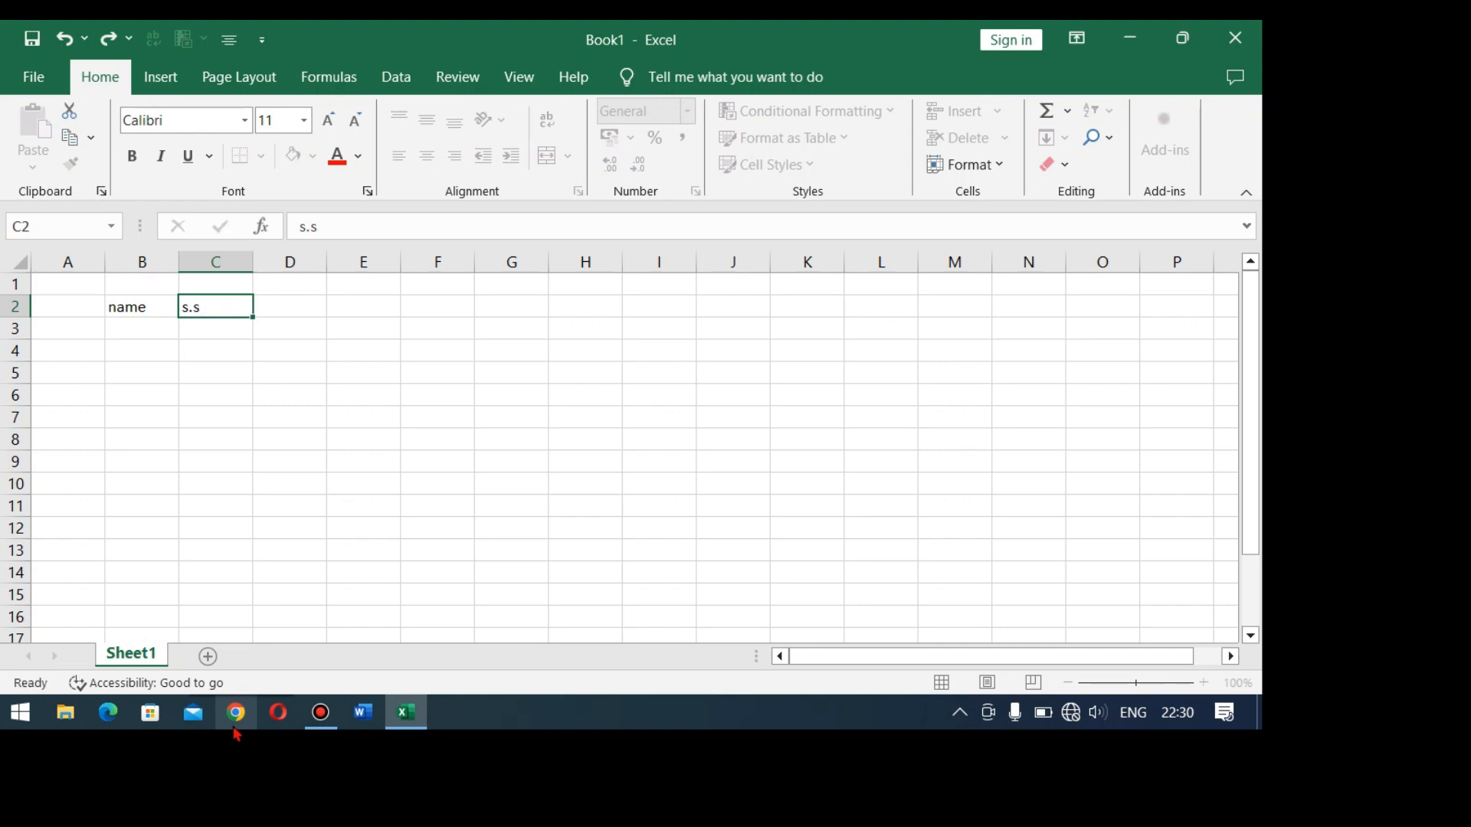
text(guj)
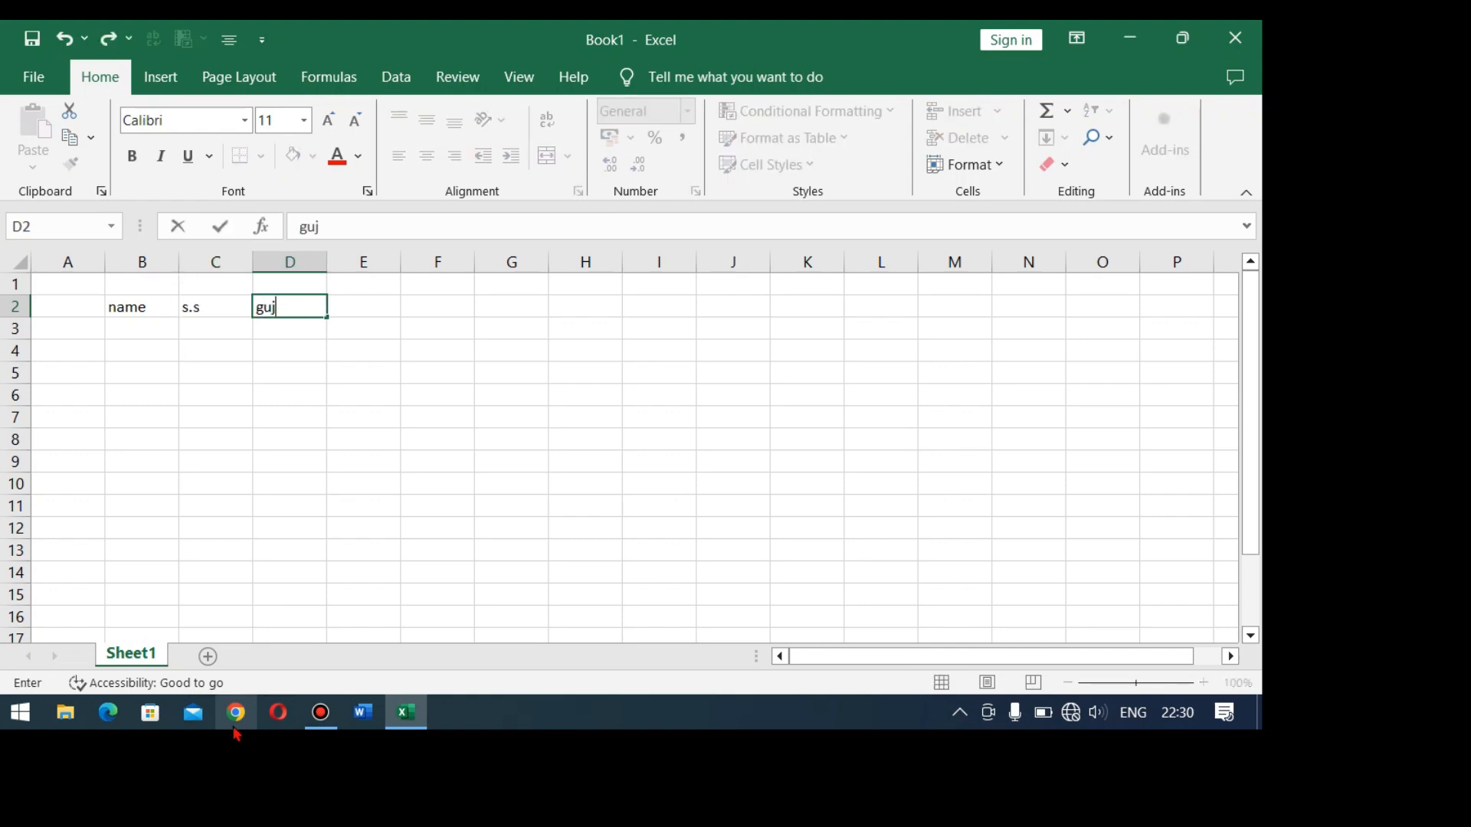
key(Tab)
text(maths)
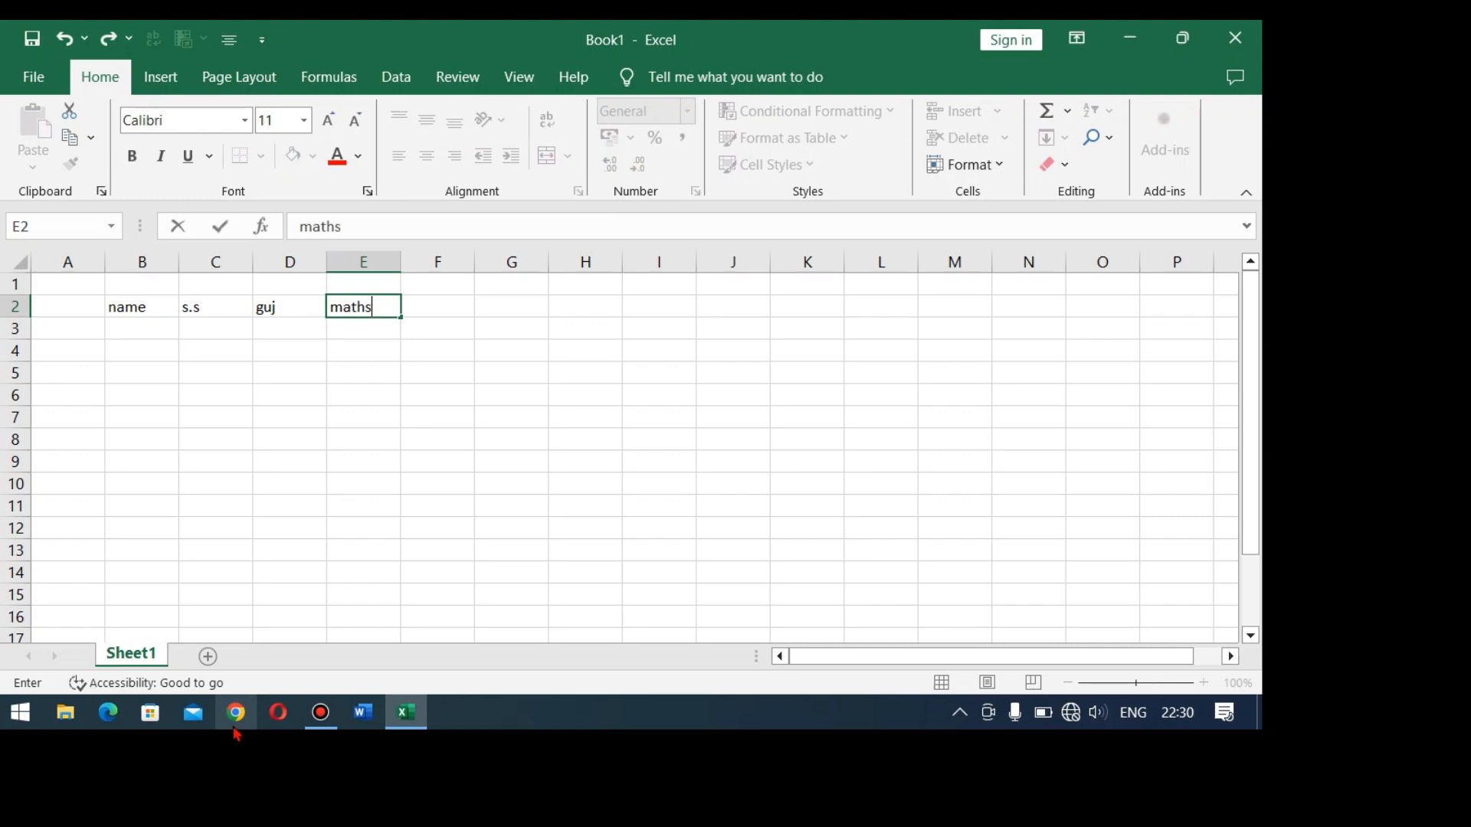
key(Tab)
text(sci)
key(Tab)
text(acc)
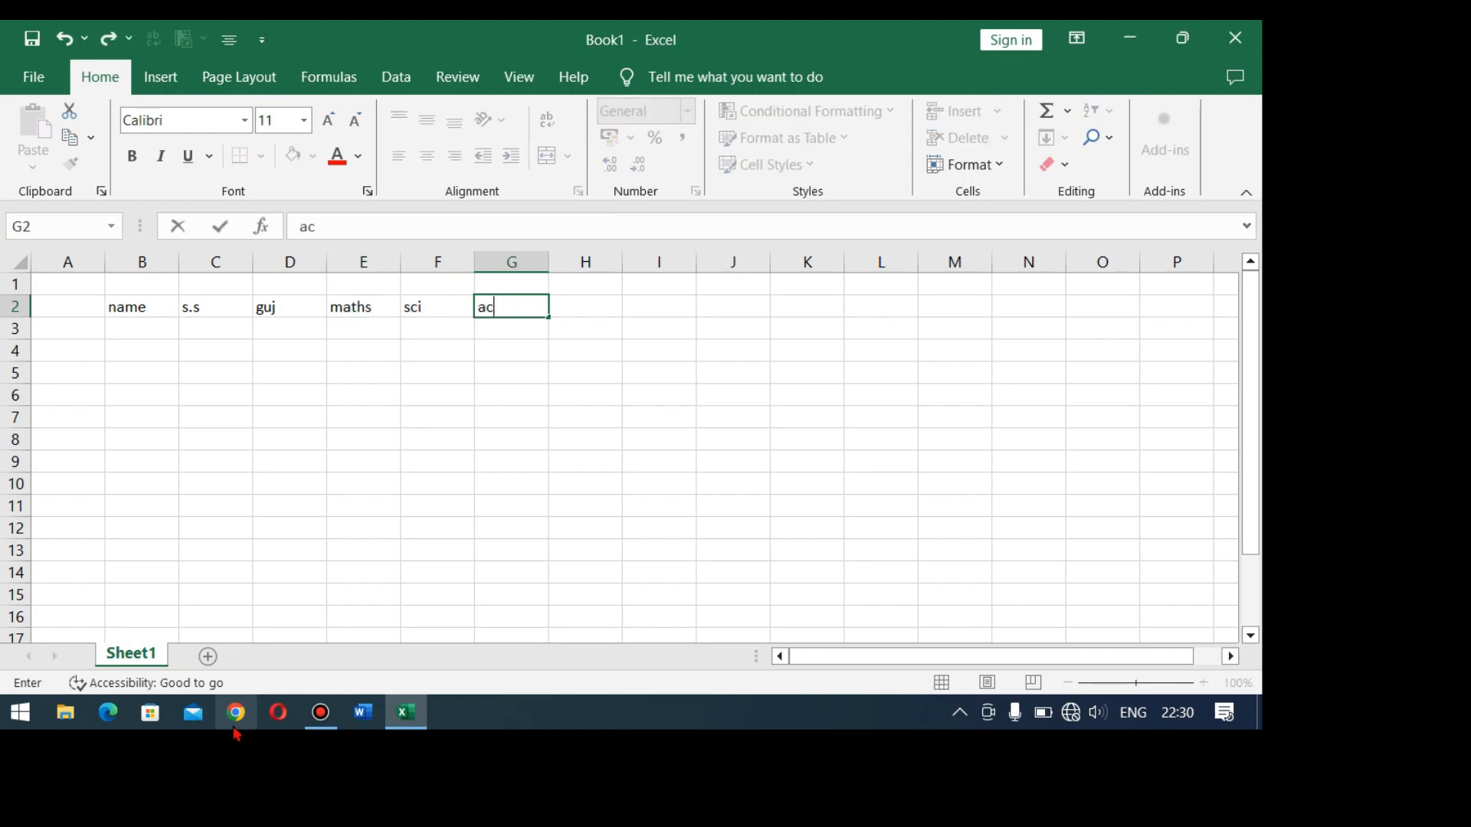
key(Tab)
text(s.p)
key(Return)
Fill the name column with four students' first names in B3:B6.
key(Left)
key(Left)
key(Left)
key(Left)
key(Left)
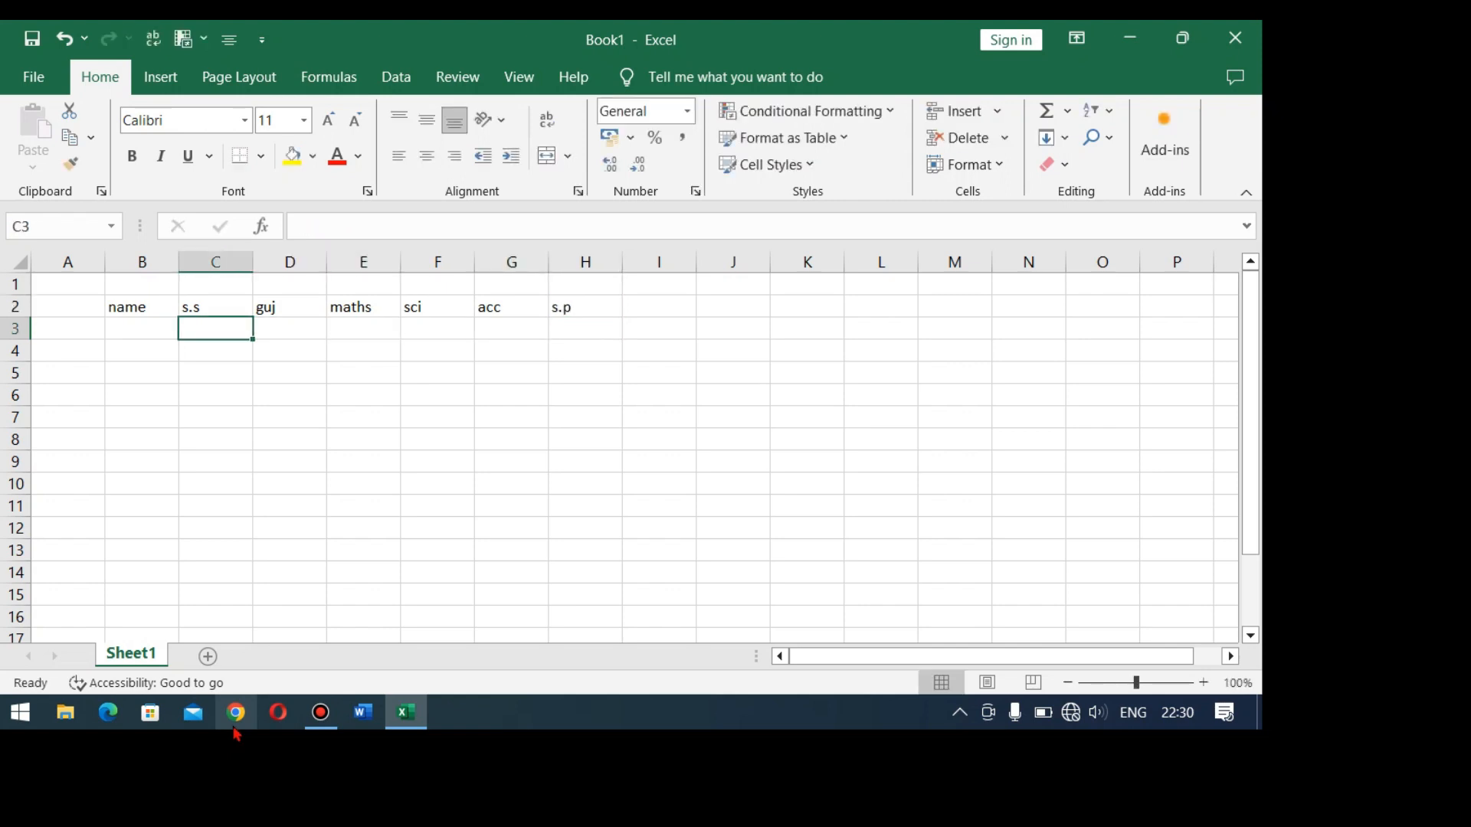
key(Left)
text(dev)
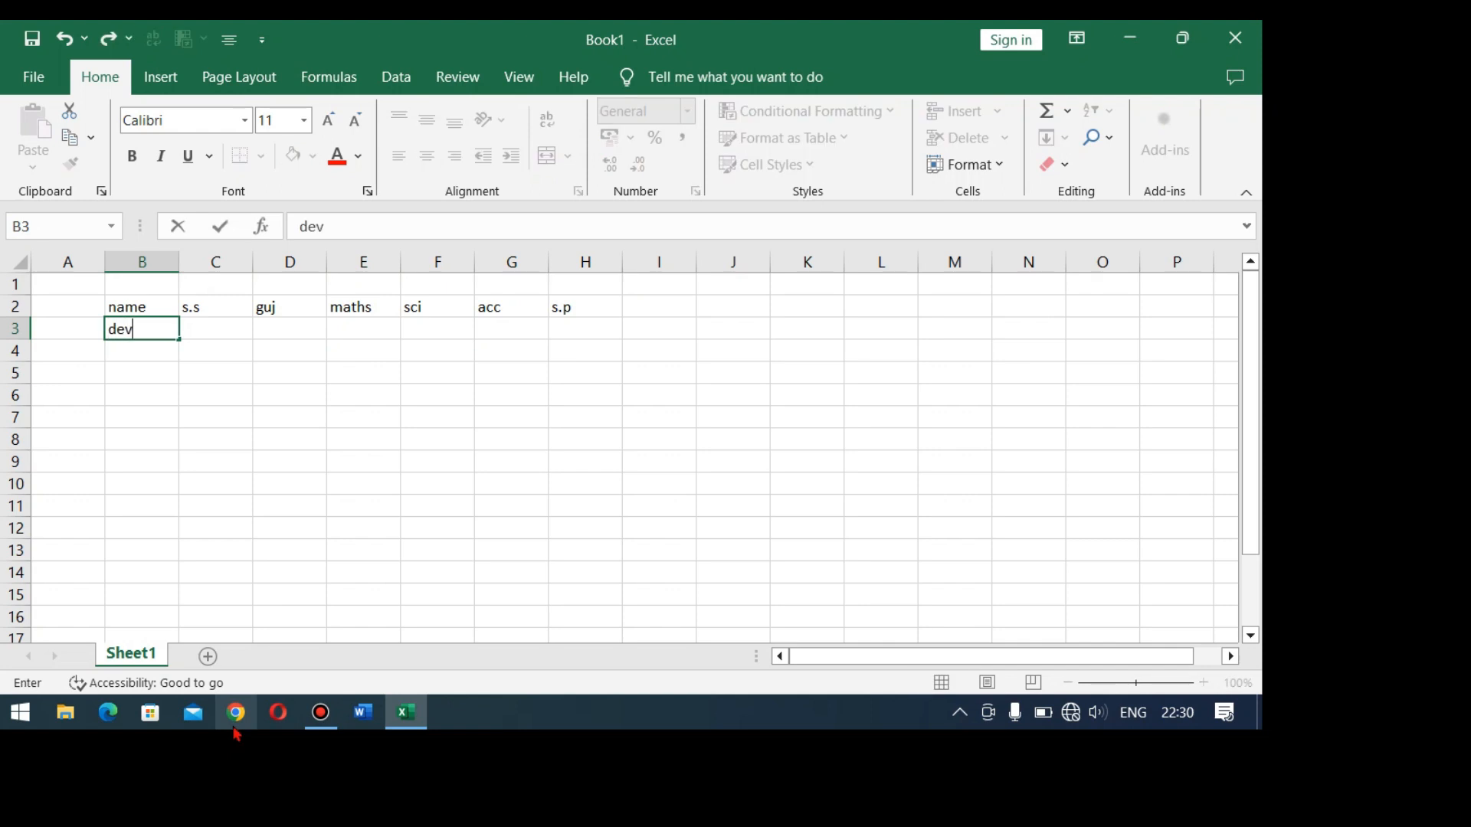
key(Return)
text(meet)
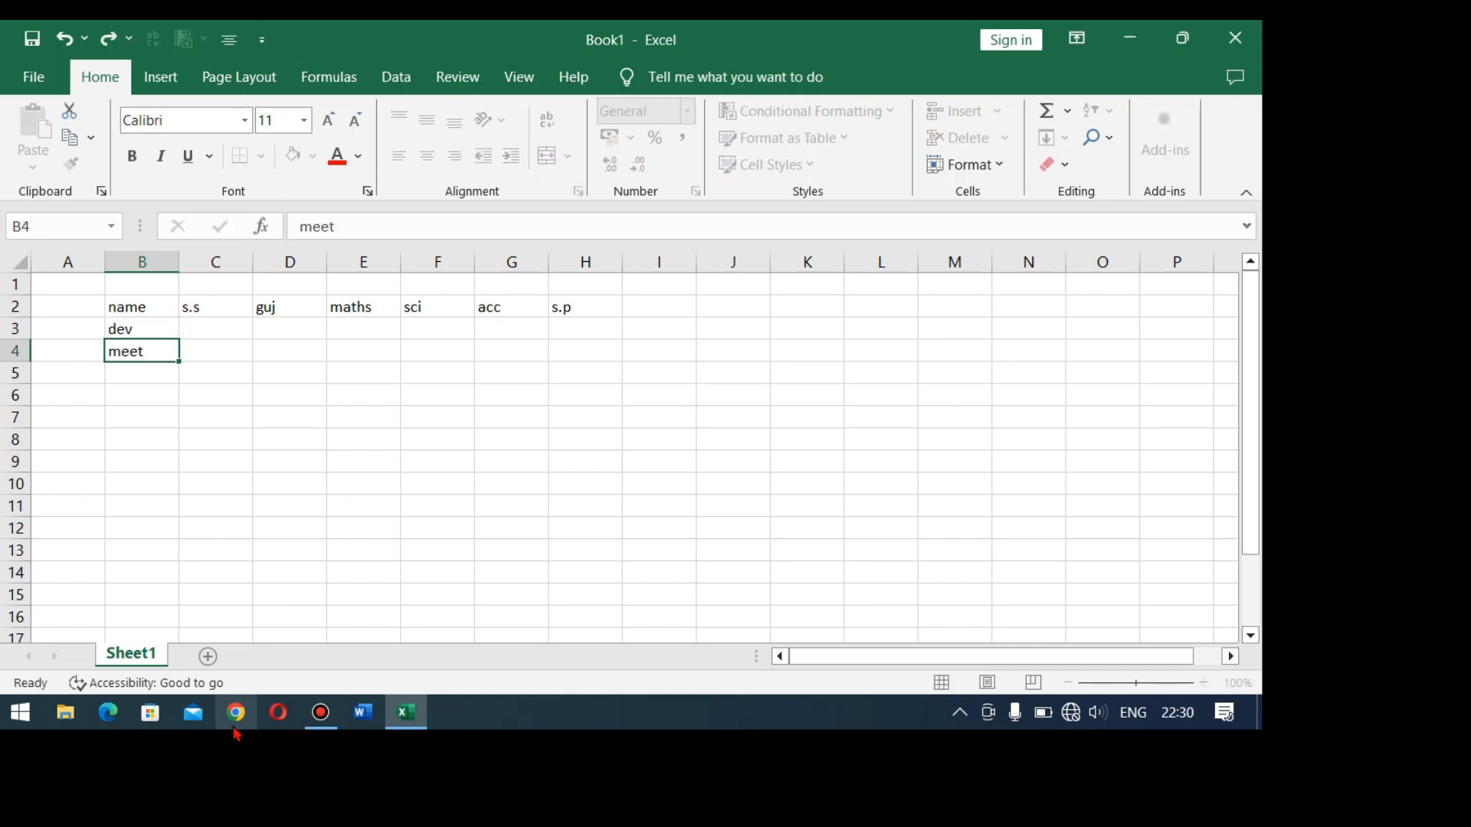
key(Return)
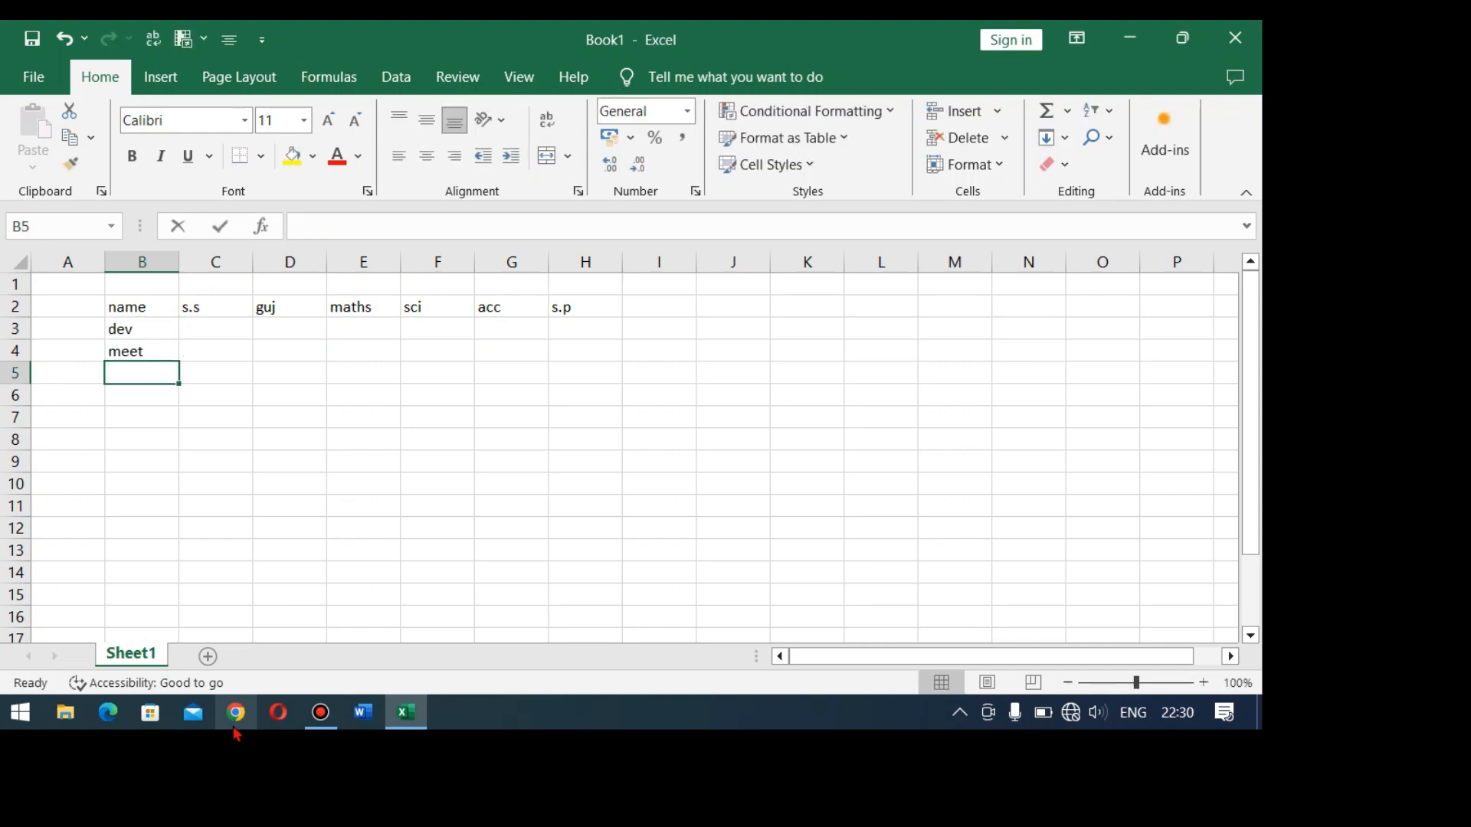
text(pooja)
key(Return)
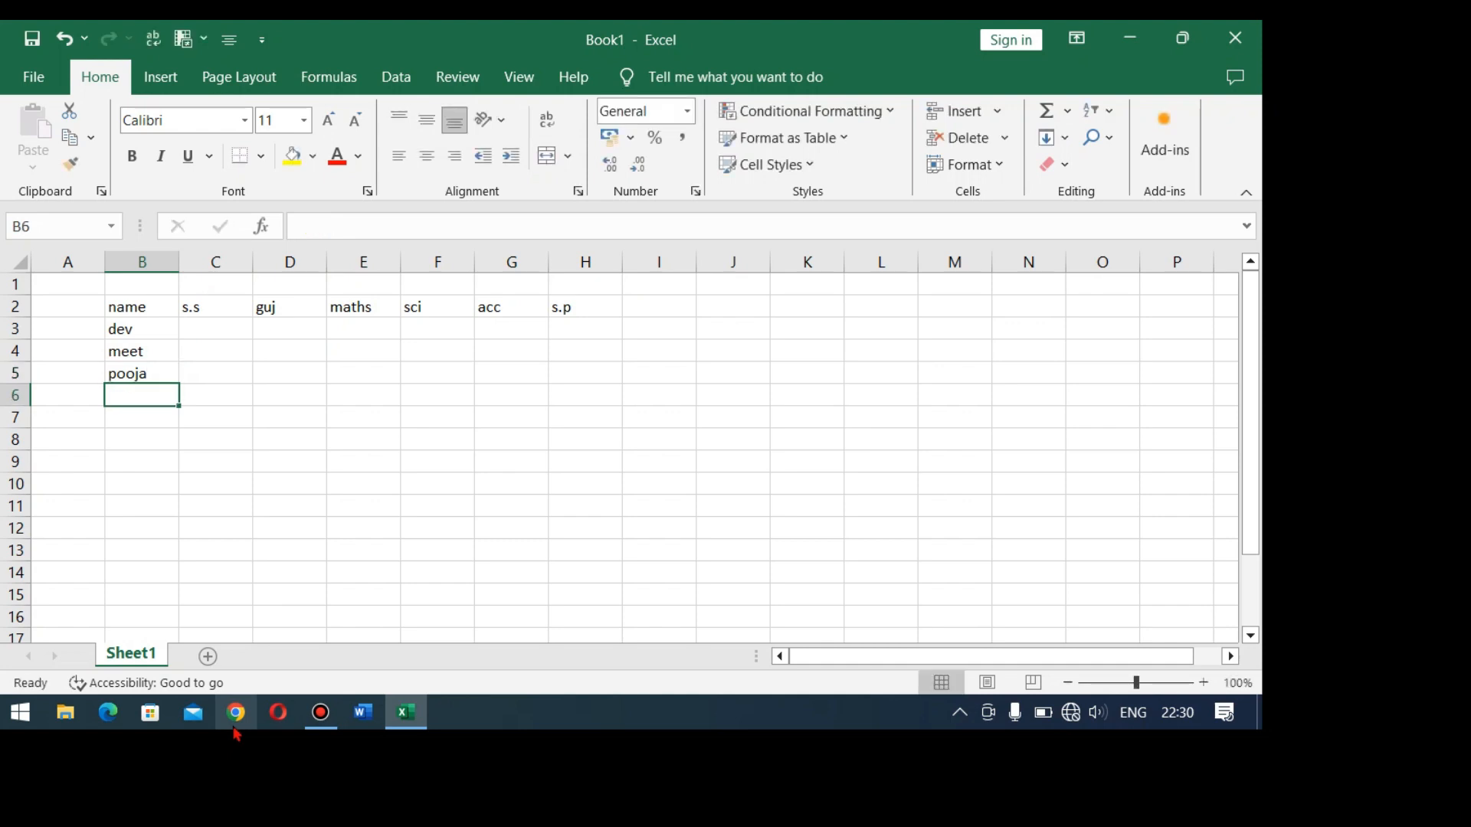
text(mitali)
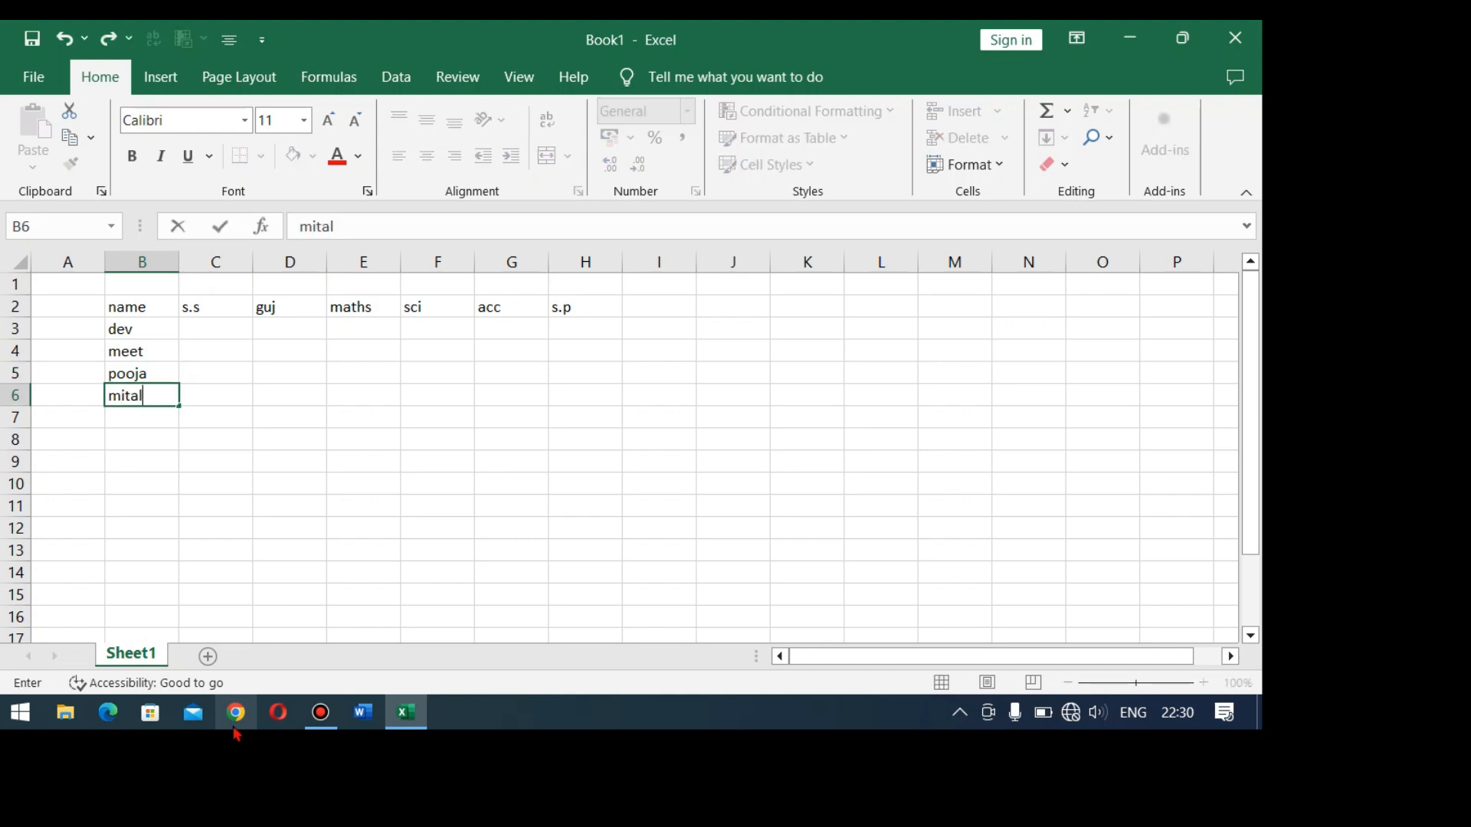
key(Tab)
Enter the s.s marks 67, 78, 89 and 90 in C3:C6.
key(Up)
key(Up)
key(Up)
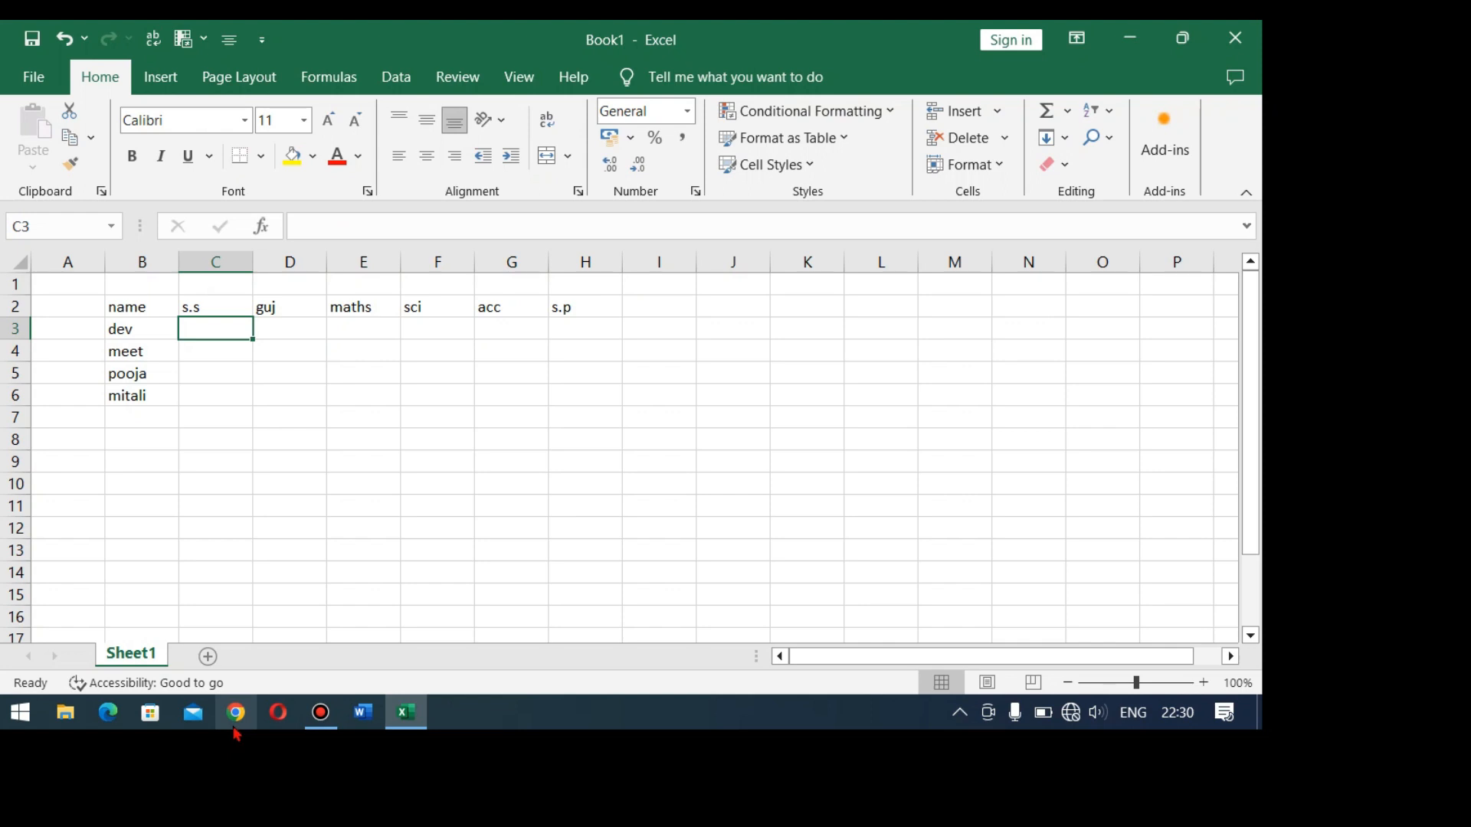
text(67)
key(Return)
text(78)
key(Return)
text(89)
key(Return)
text(90)
key(Tab)
Enter the guj marks 67, 56, 45 and 42 in D3:D6.
key(Up)
key(Up)
key(Up)
text(67)
key(Return)
text(56)
key(Return)
text(45)
key(Return)
text(42)
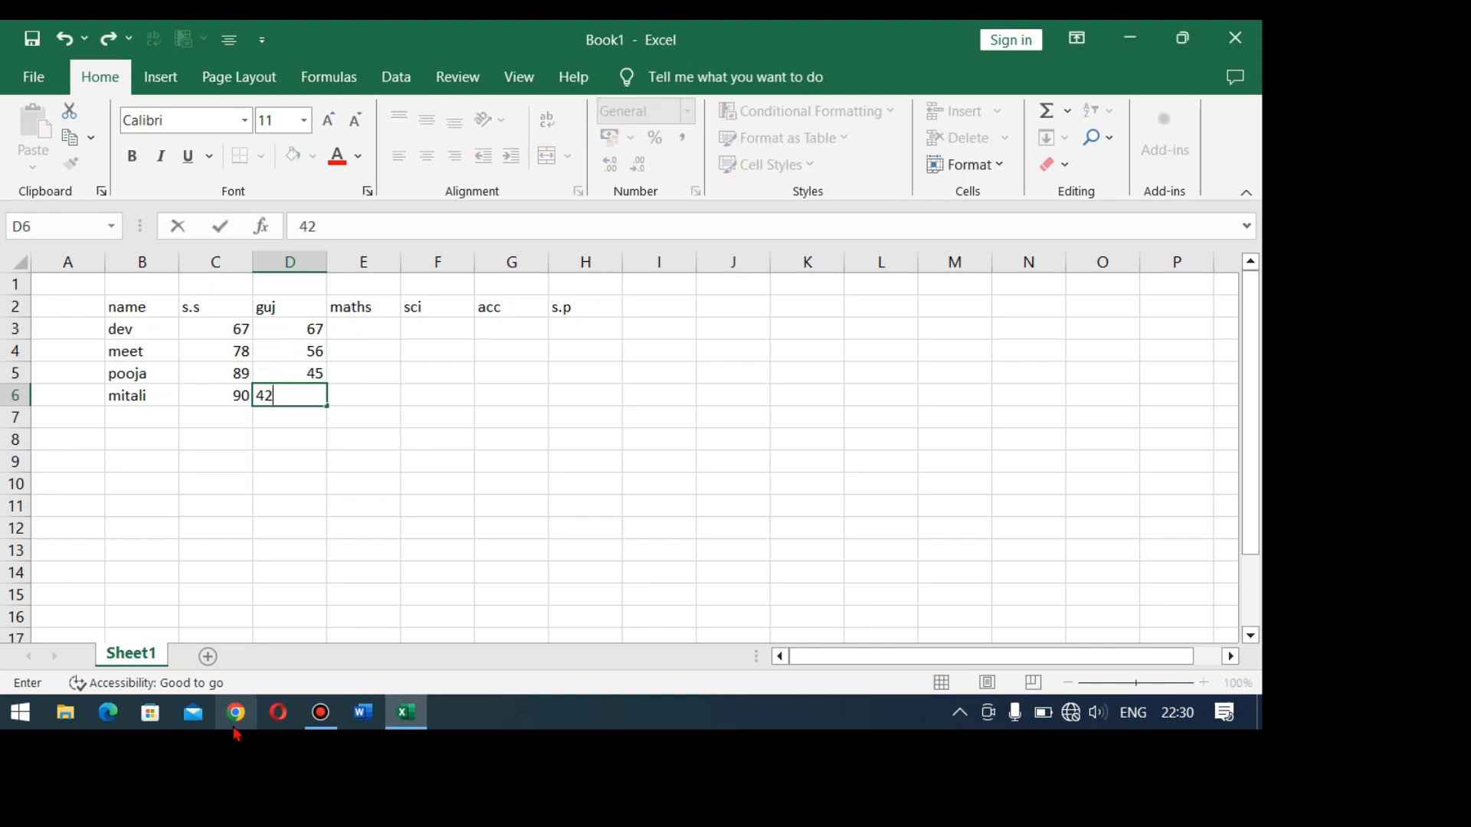
key(Tab)
Enter the maths marks 56, 45, 37 and 52 in E3:E6.
key(Up)
key(Up)
key(Up)
text(56)
key(Return)
text(45)
key(Return)
text(37)
key(Return)
text(52)
key(Tab)
Enter the sci marks 55, 72, 72 and 64 in F3:F6.
key(Up)
key(Up)
key(Up)
text(55)
key(Return)
text(72)
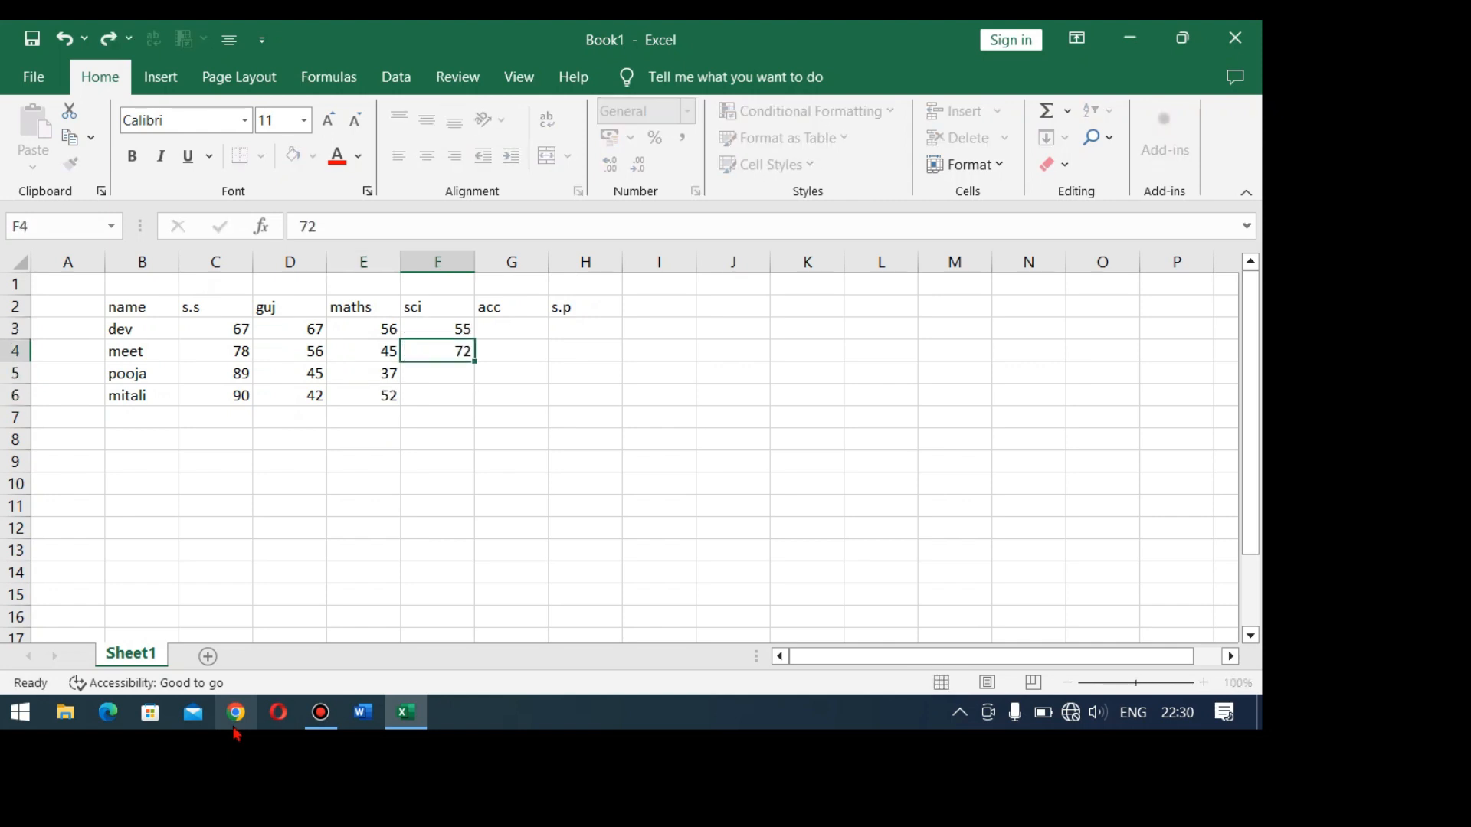
key(Return)
text(72)
key(Return)
text(64)
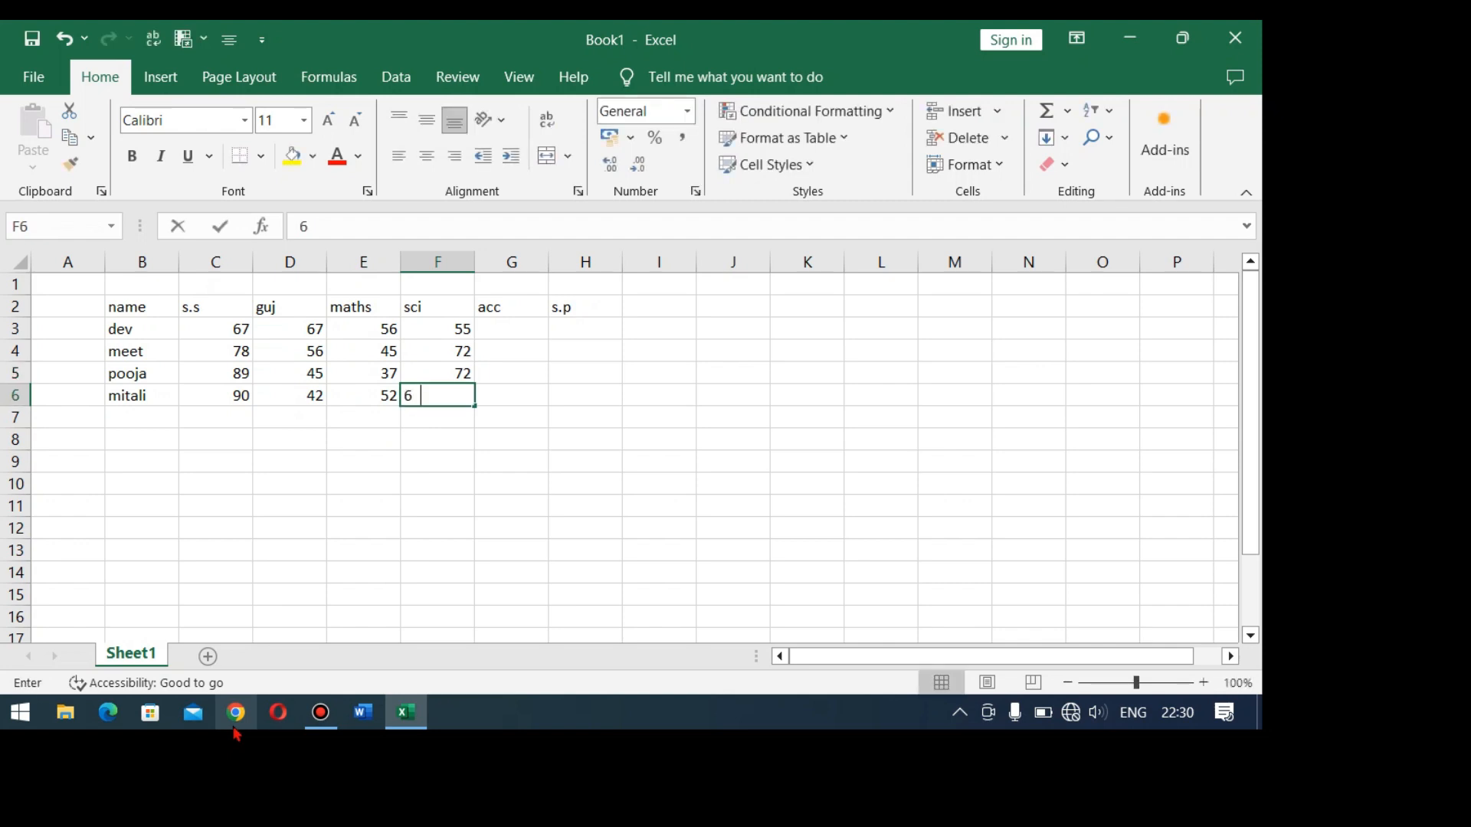
key(Tab)
Enter the acc marks 32, 67, 78 and 65 in G3:G6.
key(Up)
key(Up)
key(Up)
text(32)
key(Return)
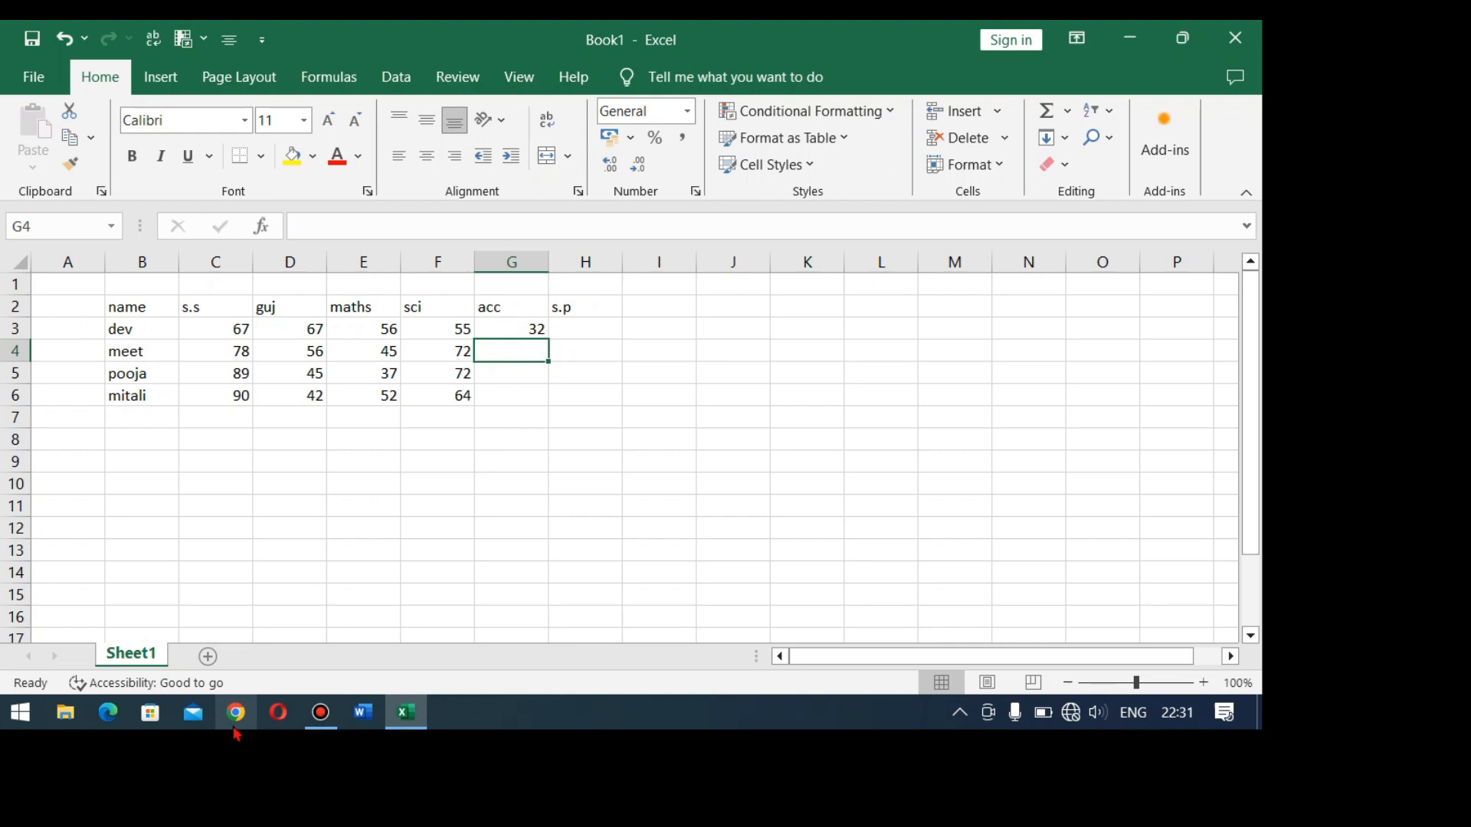
text(67)
key(Return)
text(78)
key(Return)
text(65)
key(ctrl+Return)
Enter the s.p marks 56, 45, 34 and 82 in H3:H6.
key(Right)
key(Up)
key(Up)
key(Up)
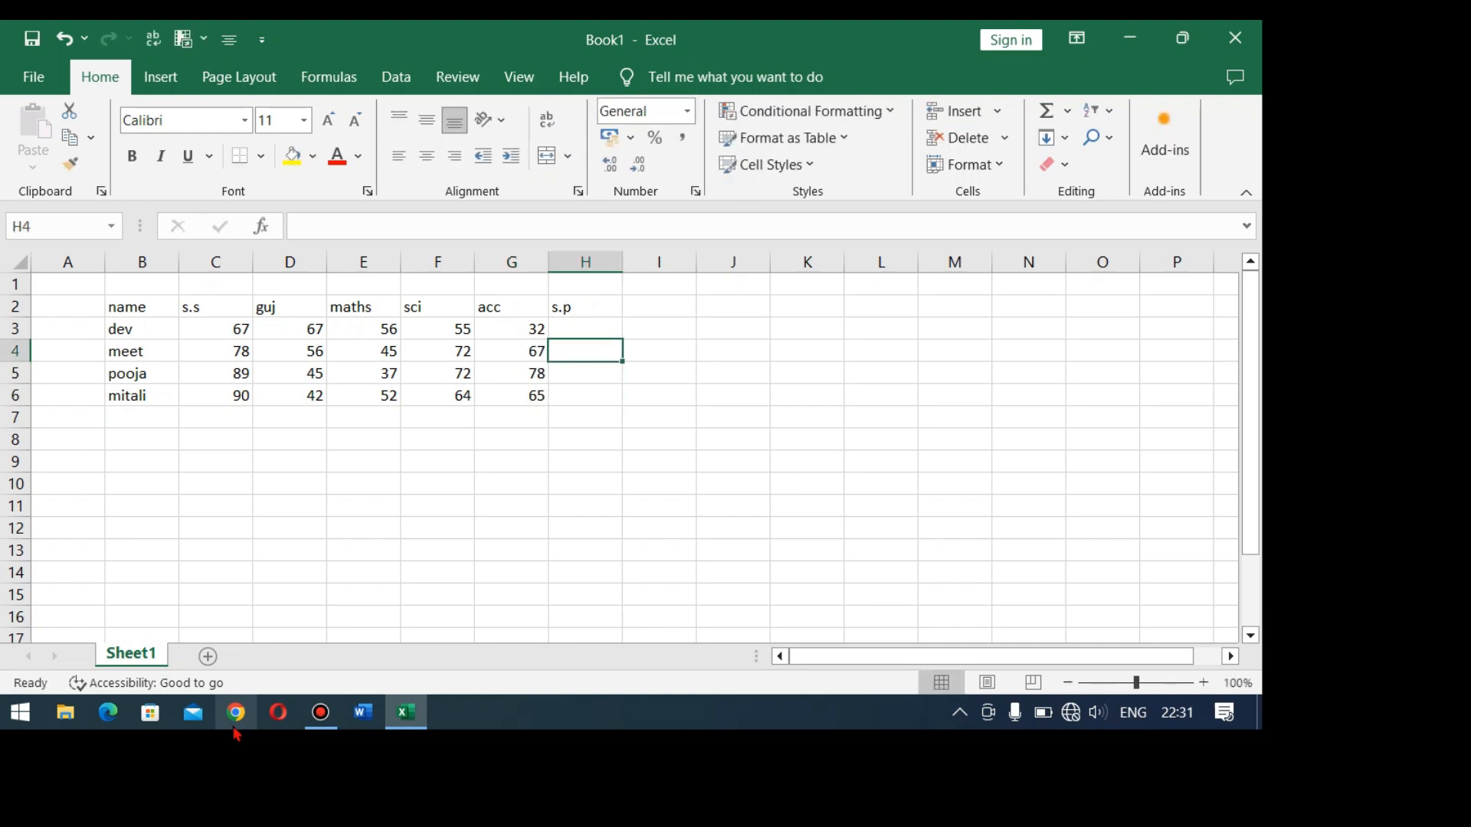
text(56)
key(Return)
text(45)
key(Return)
text(34)
key(Return)
text(2)
key(BackSpace)
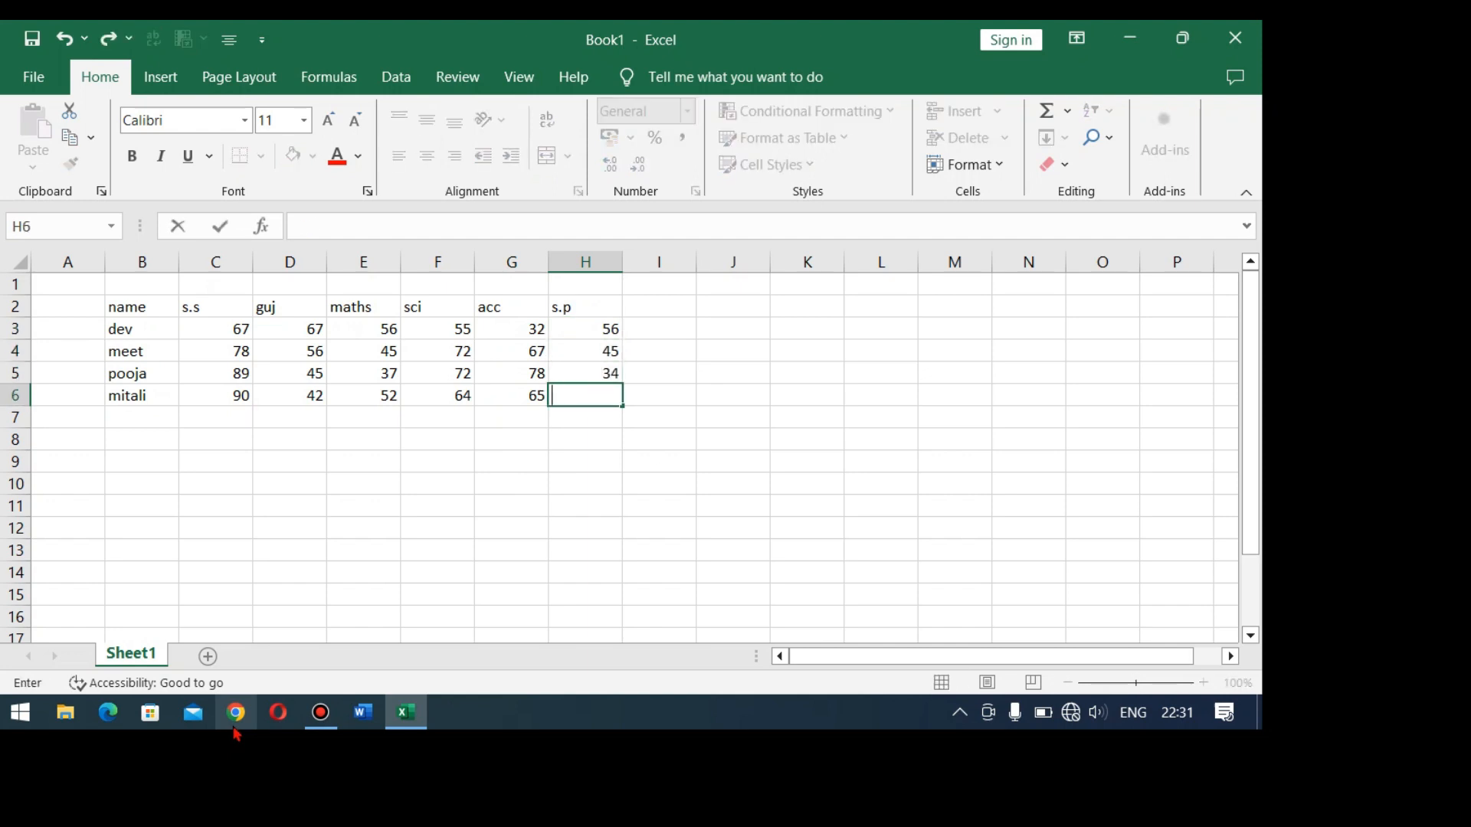
text(82)
key(Return)
Add the summary column headers min, max, total and per in I2:L2.
key(Up)
key(Up)
key(Up)
key(Up)
key(Up)
key(Right)
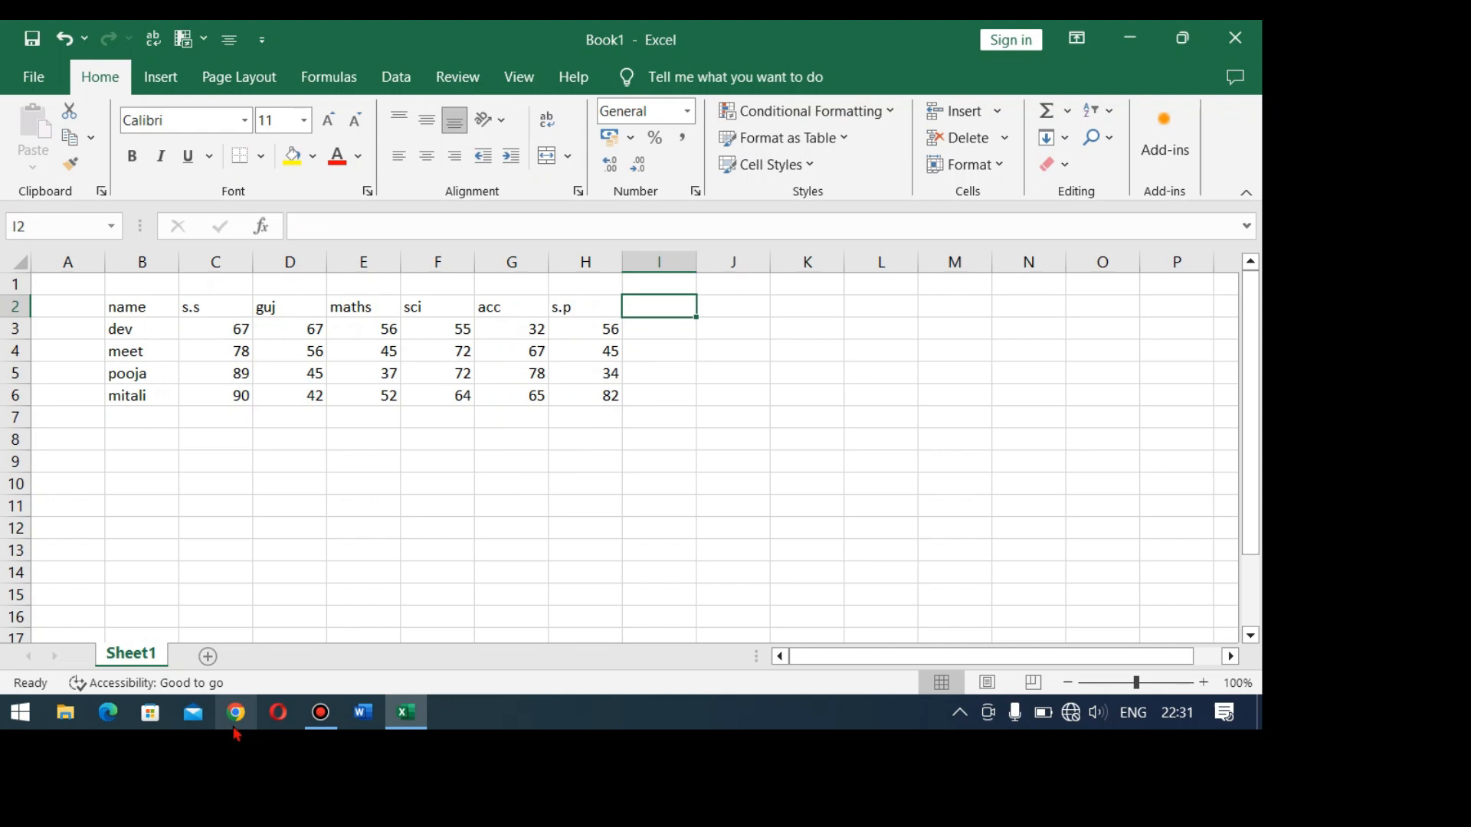
key(F2)
text(min)
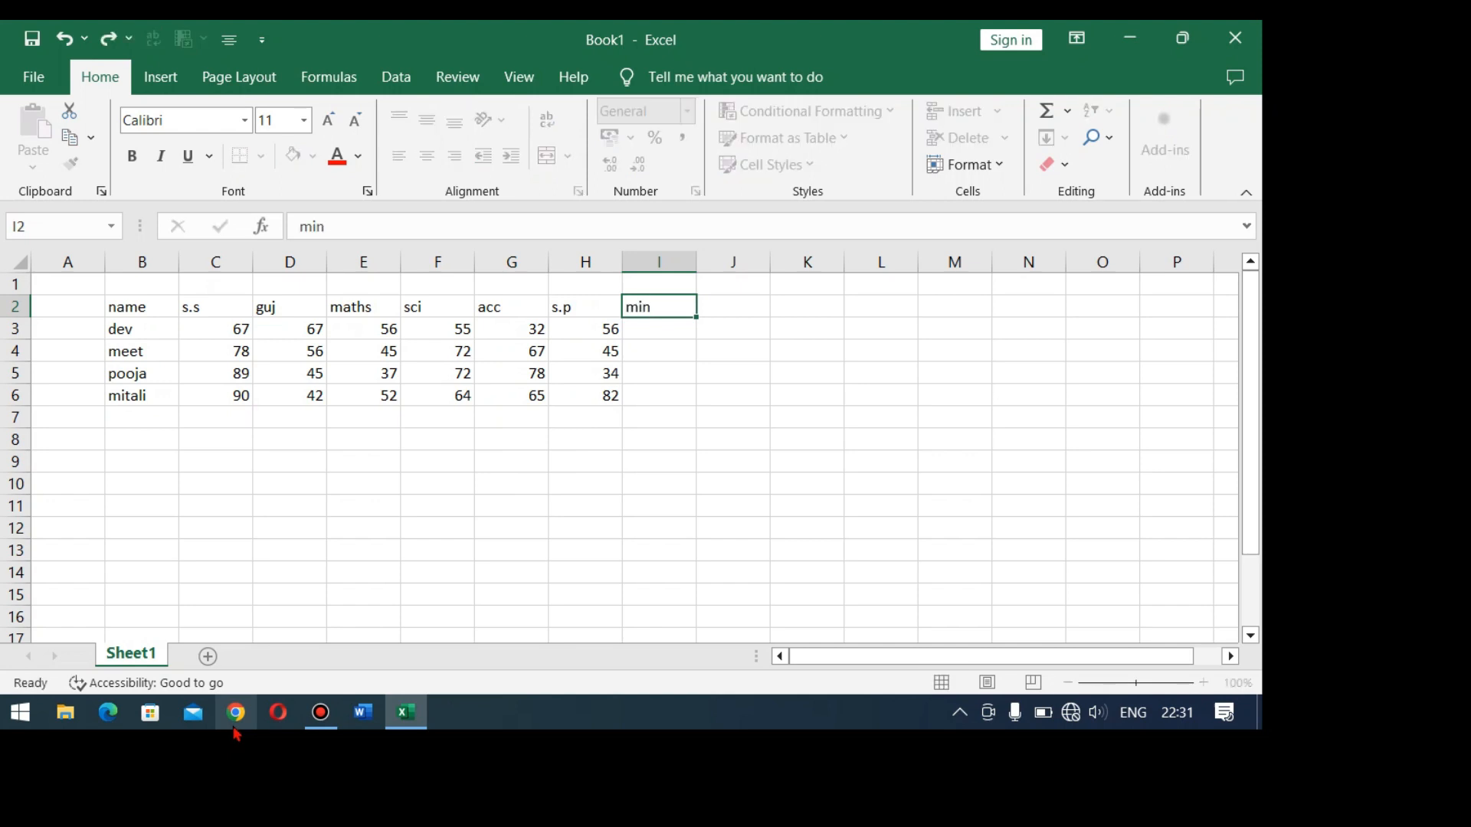
key(Tab)
text(max)
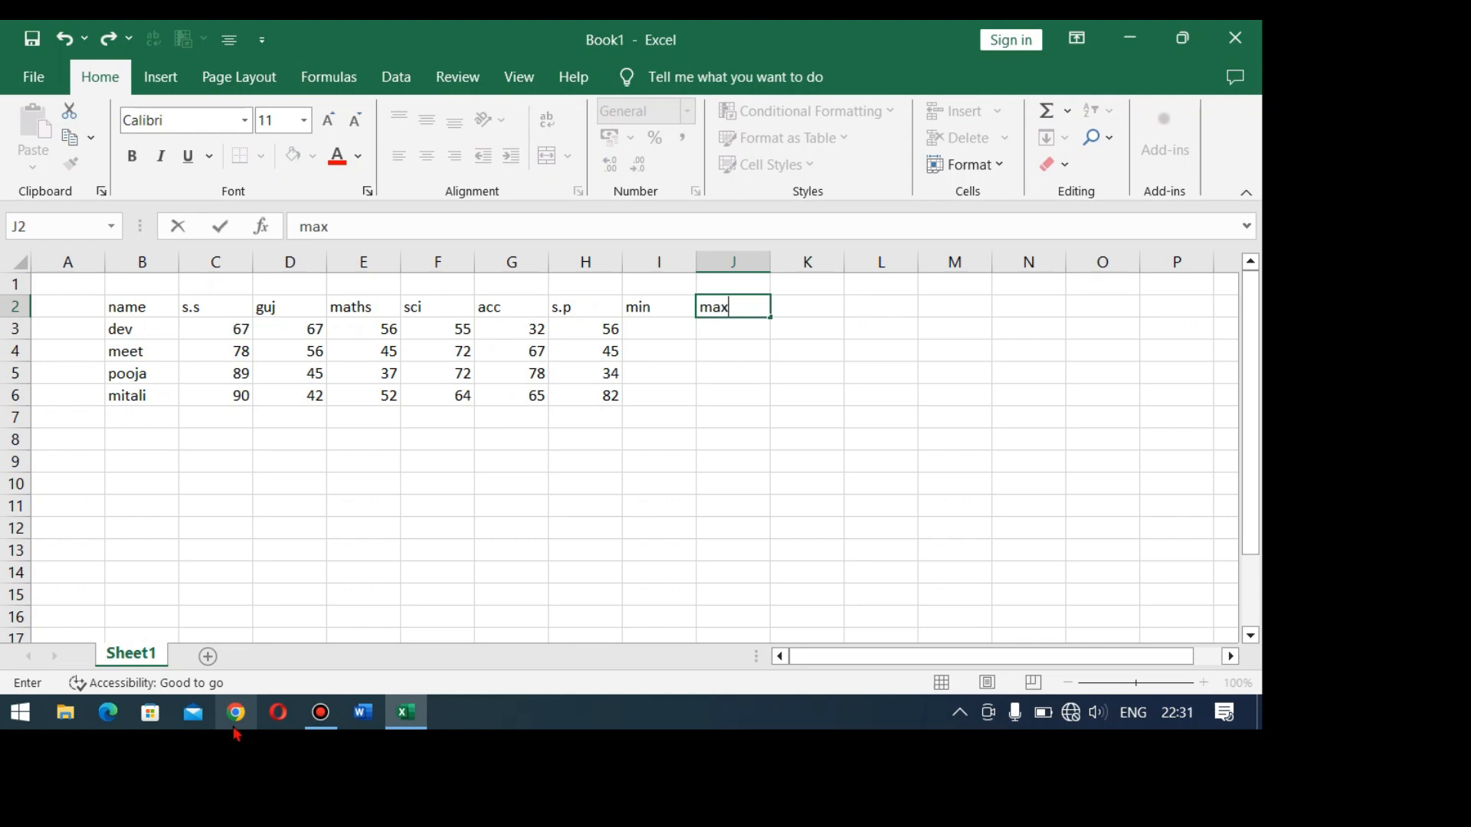
key(Tab)
text(total)
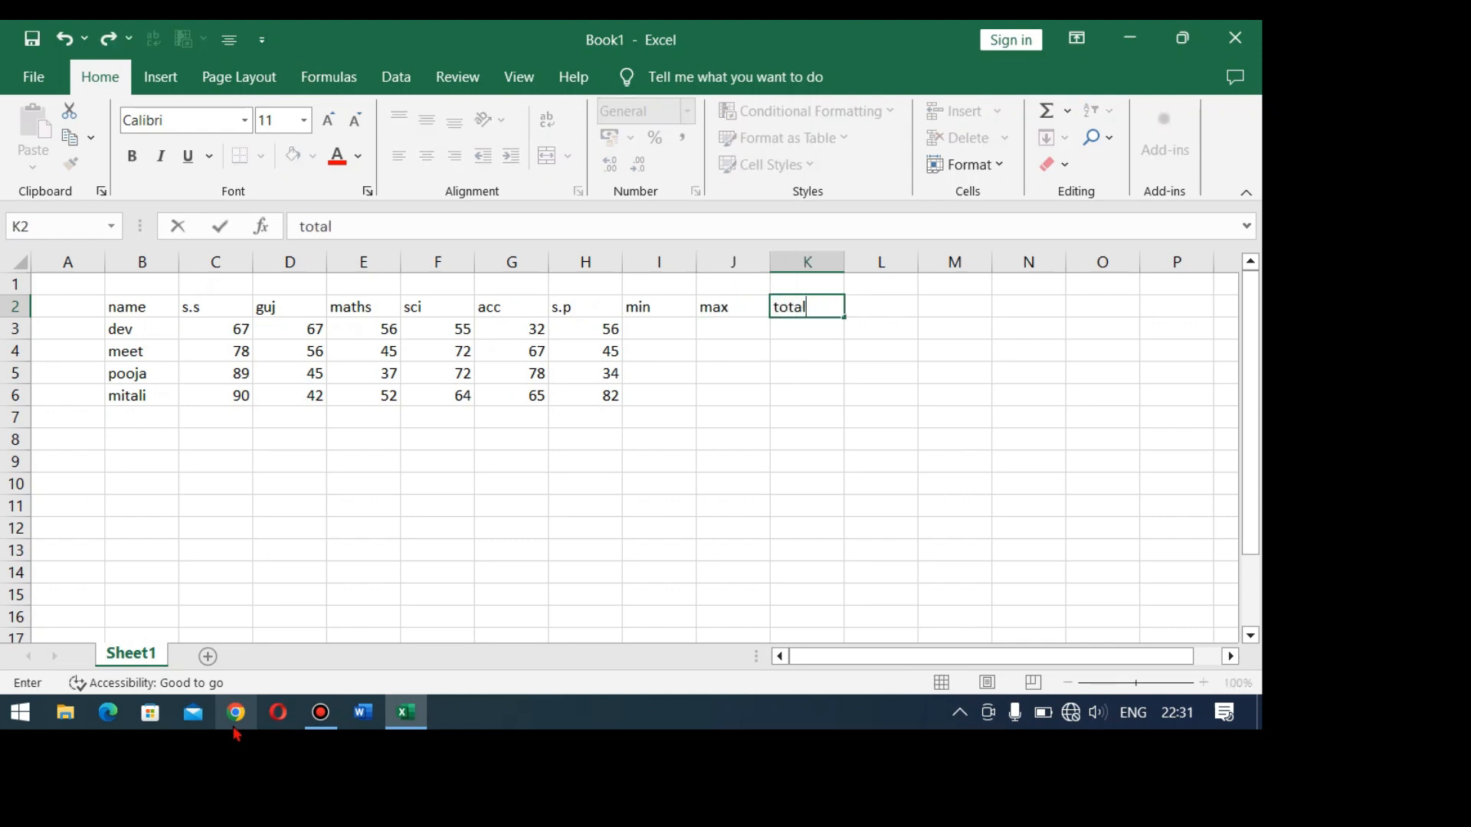
key(Tab)
text(pe)
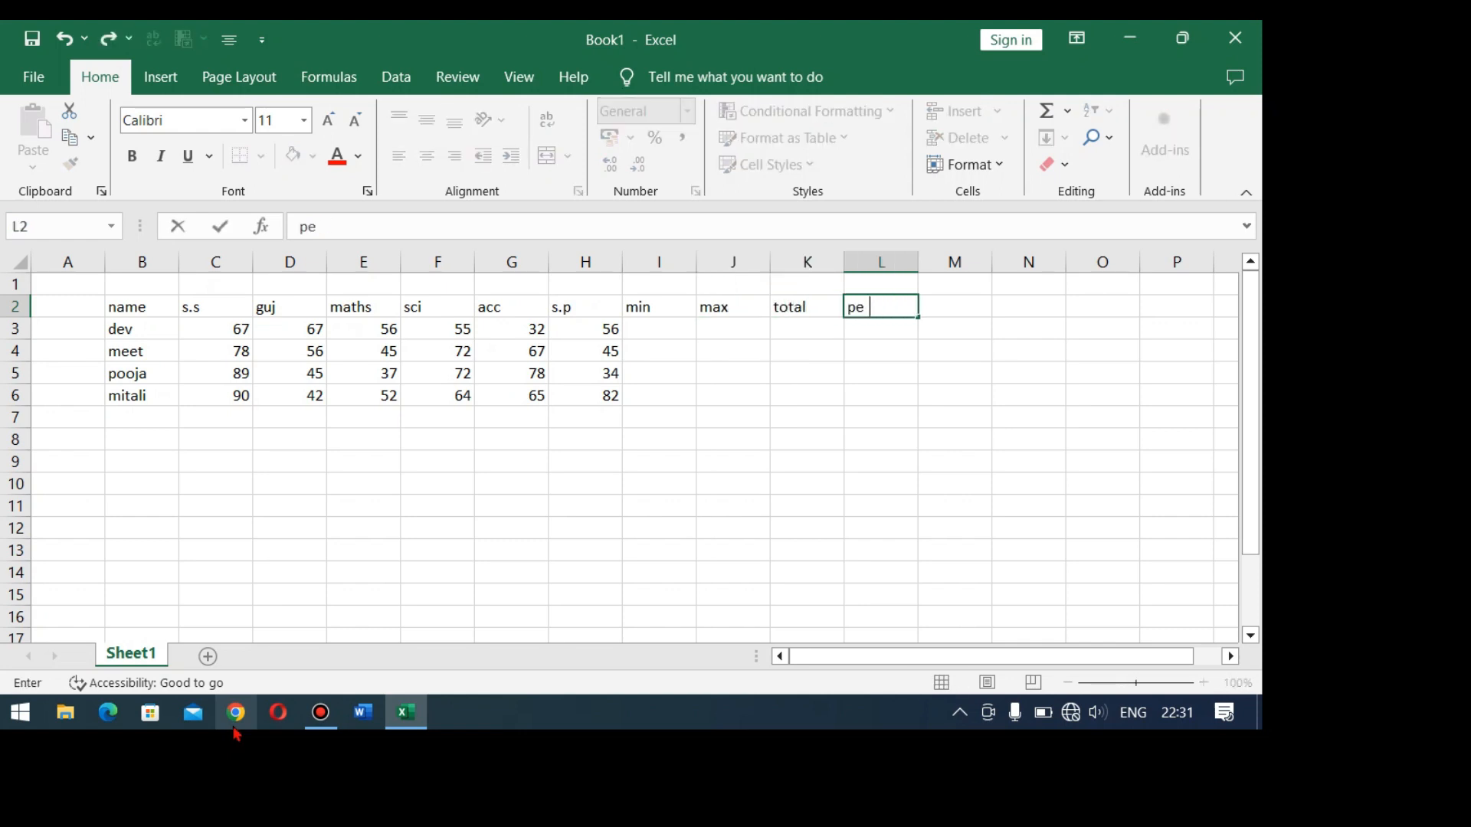
key(Return)
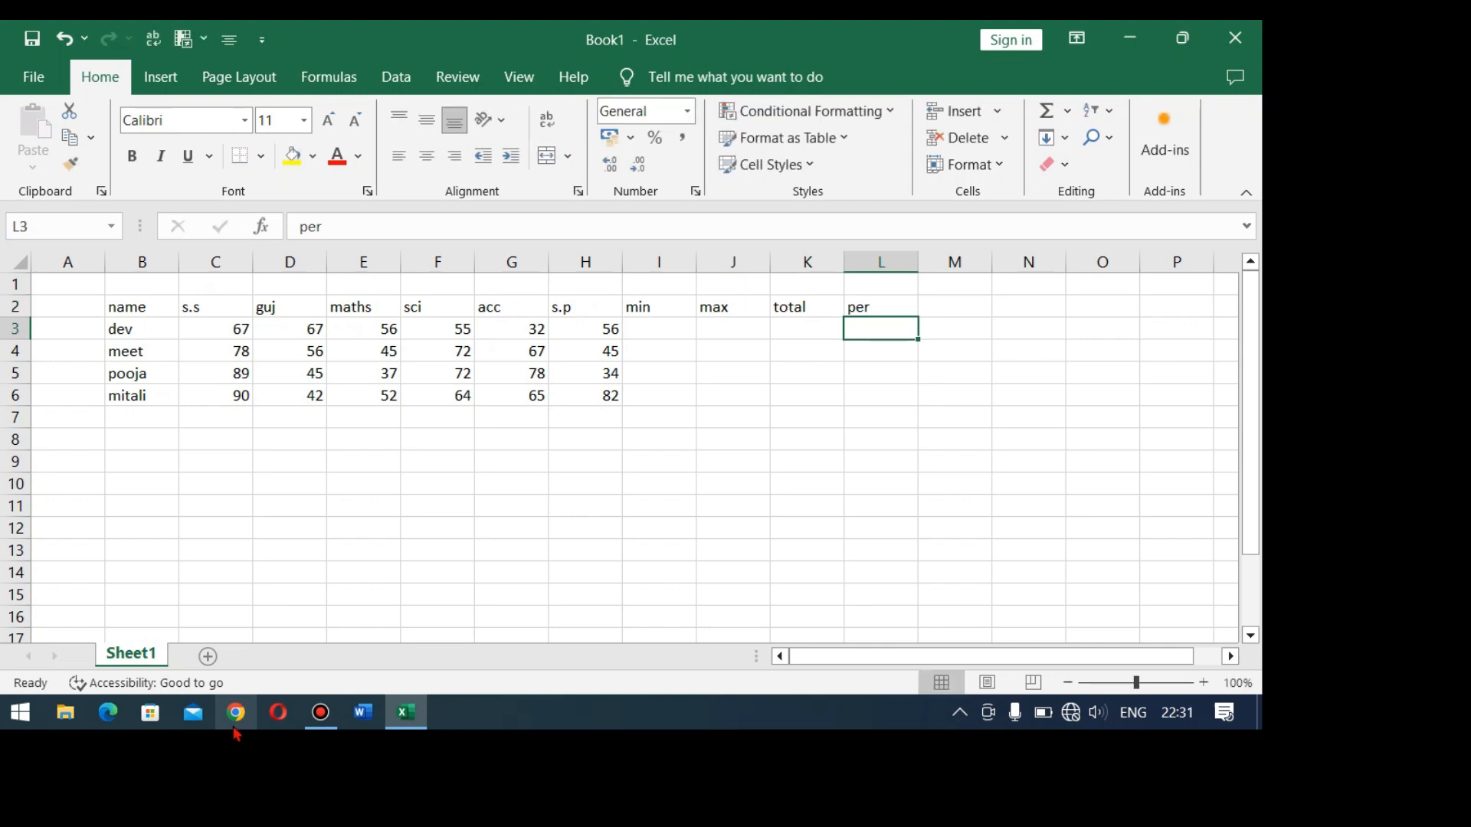
key(Left)
key(Left)
key(Left)
key(Right)
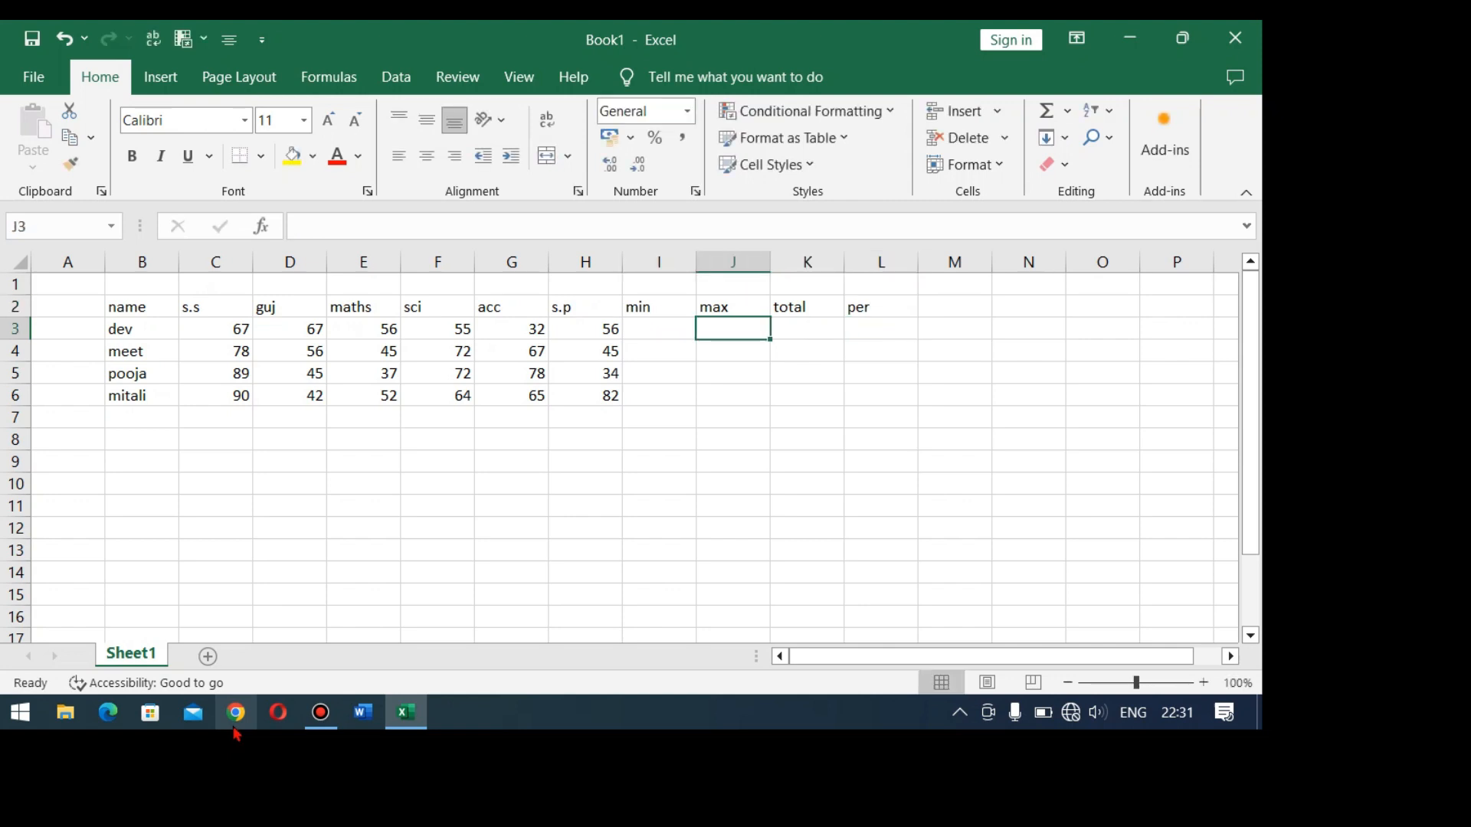
key(Right)
key(Right)
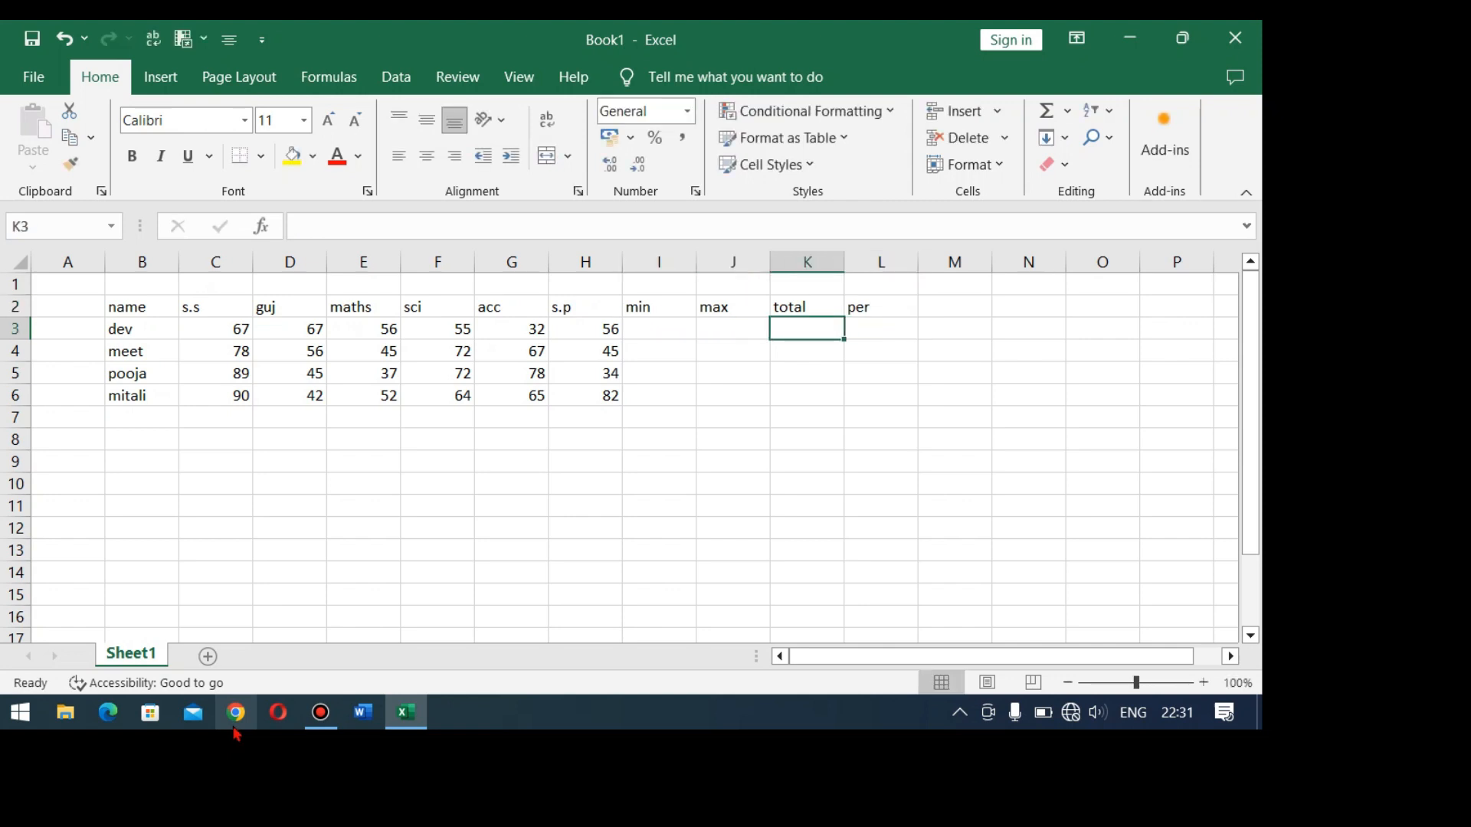
key(Up)
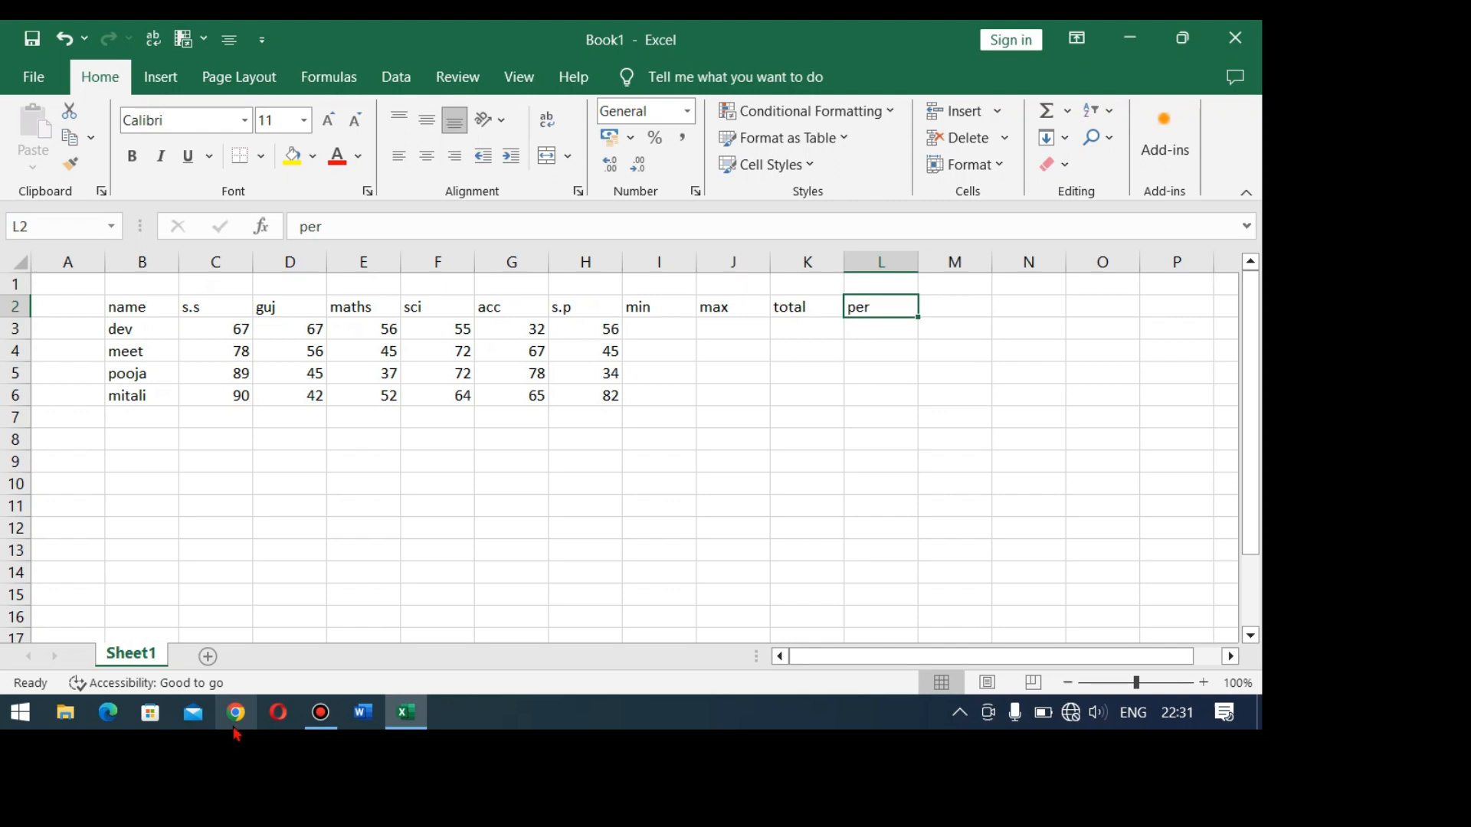
key(Down)
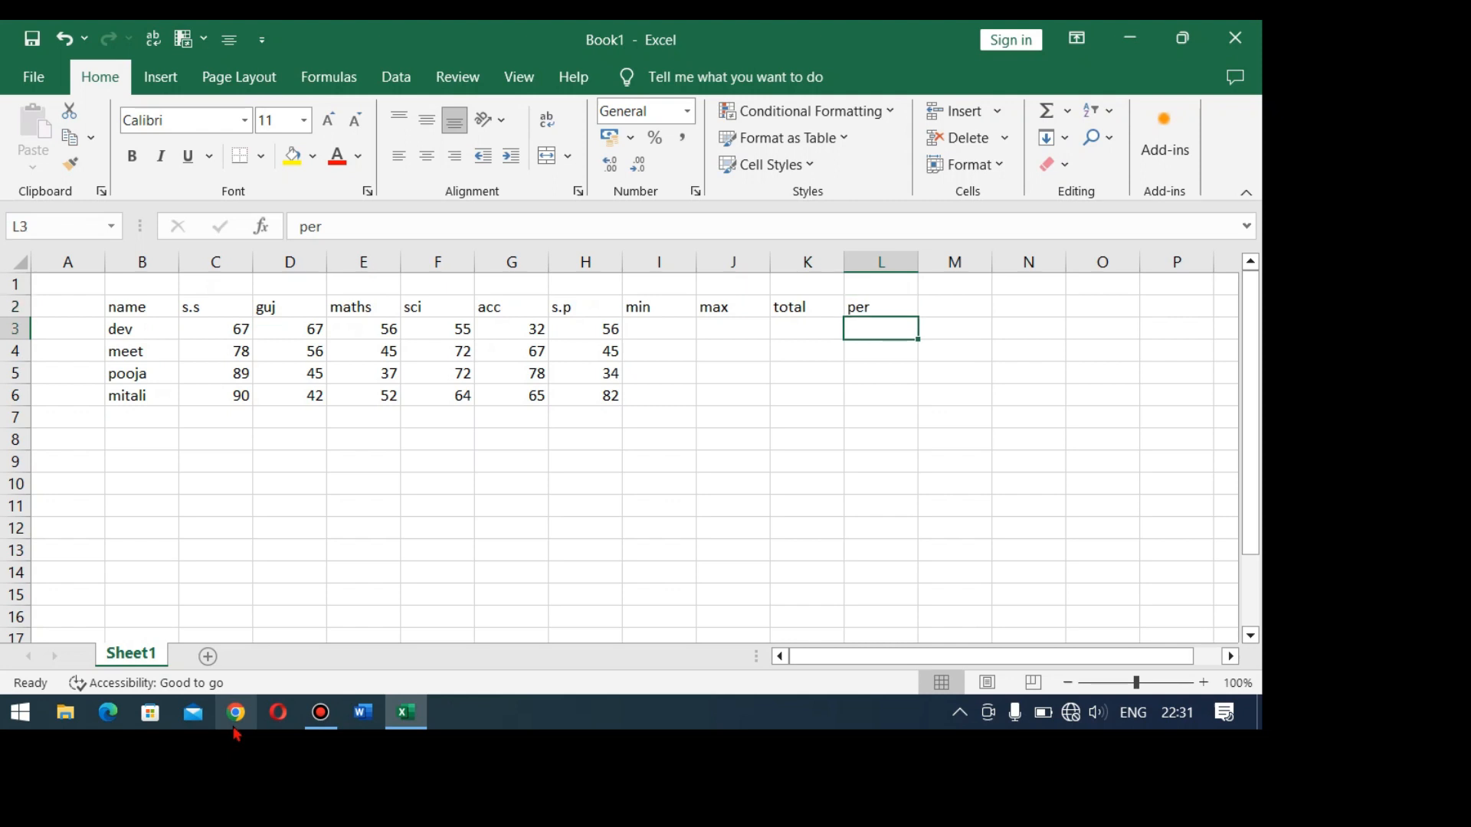
key(Left)
key(Left)
key(Left)
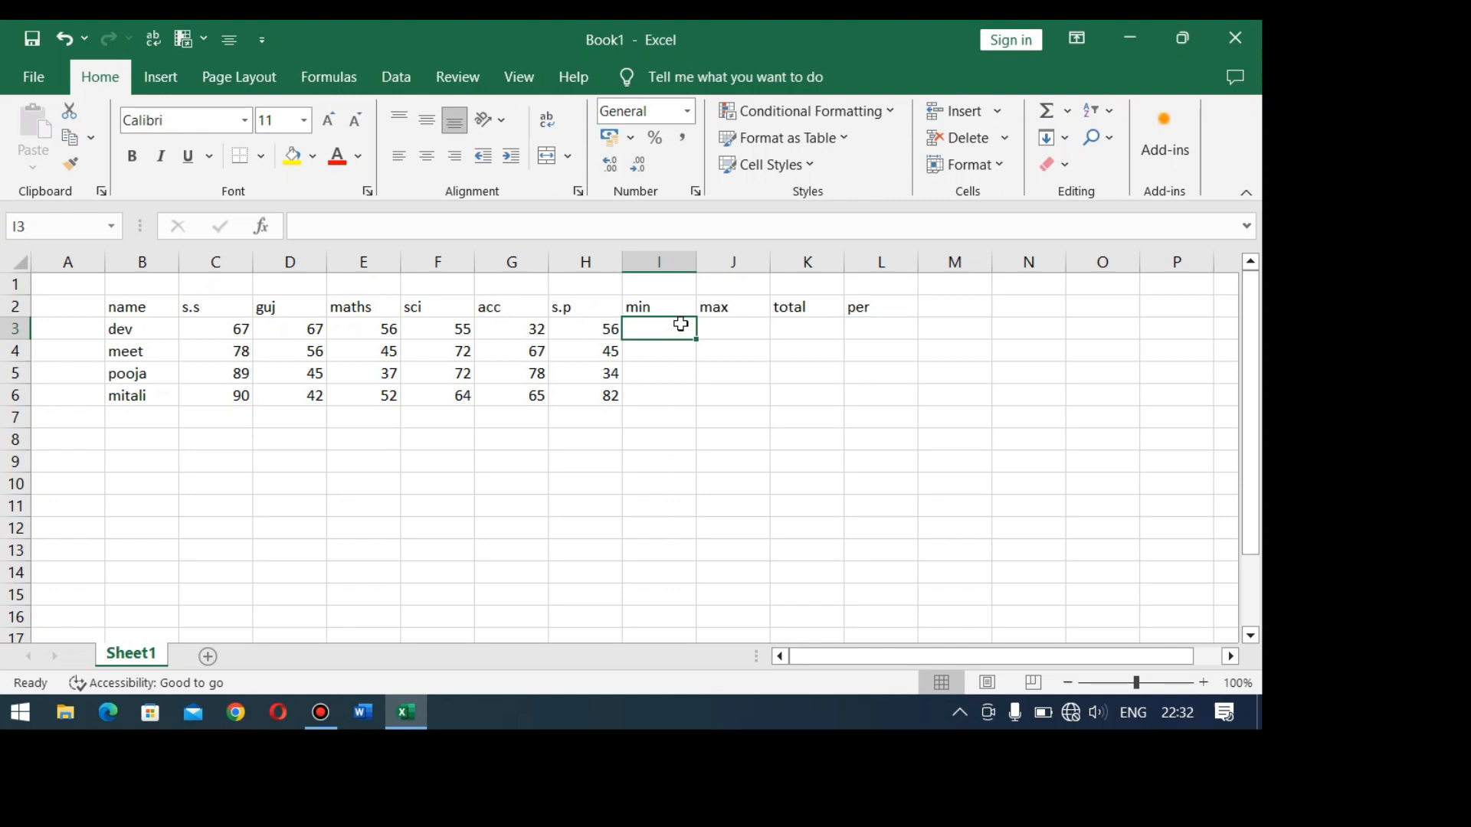
key(Left)
key(Left)
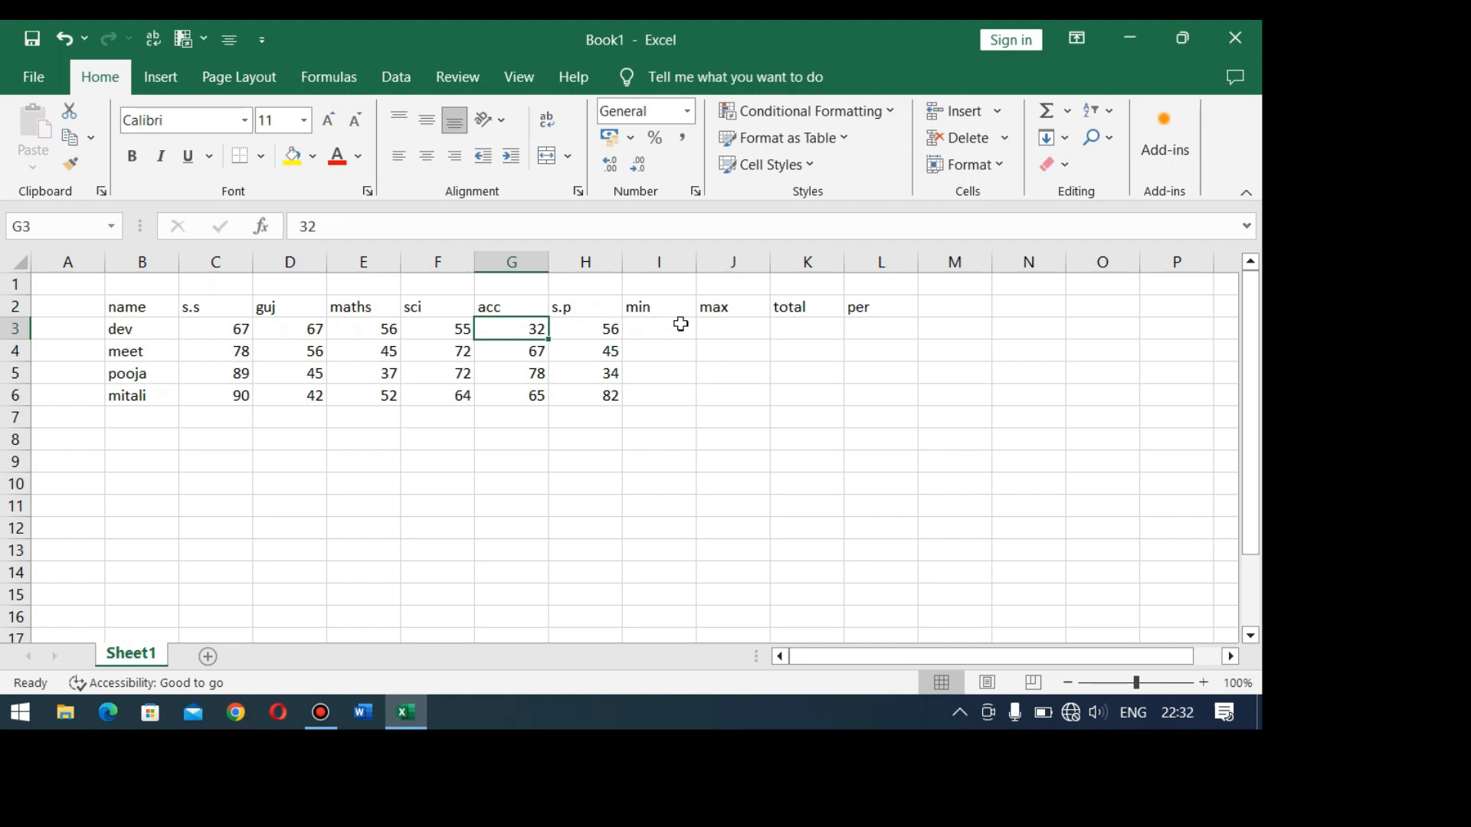
key(Right)
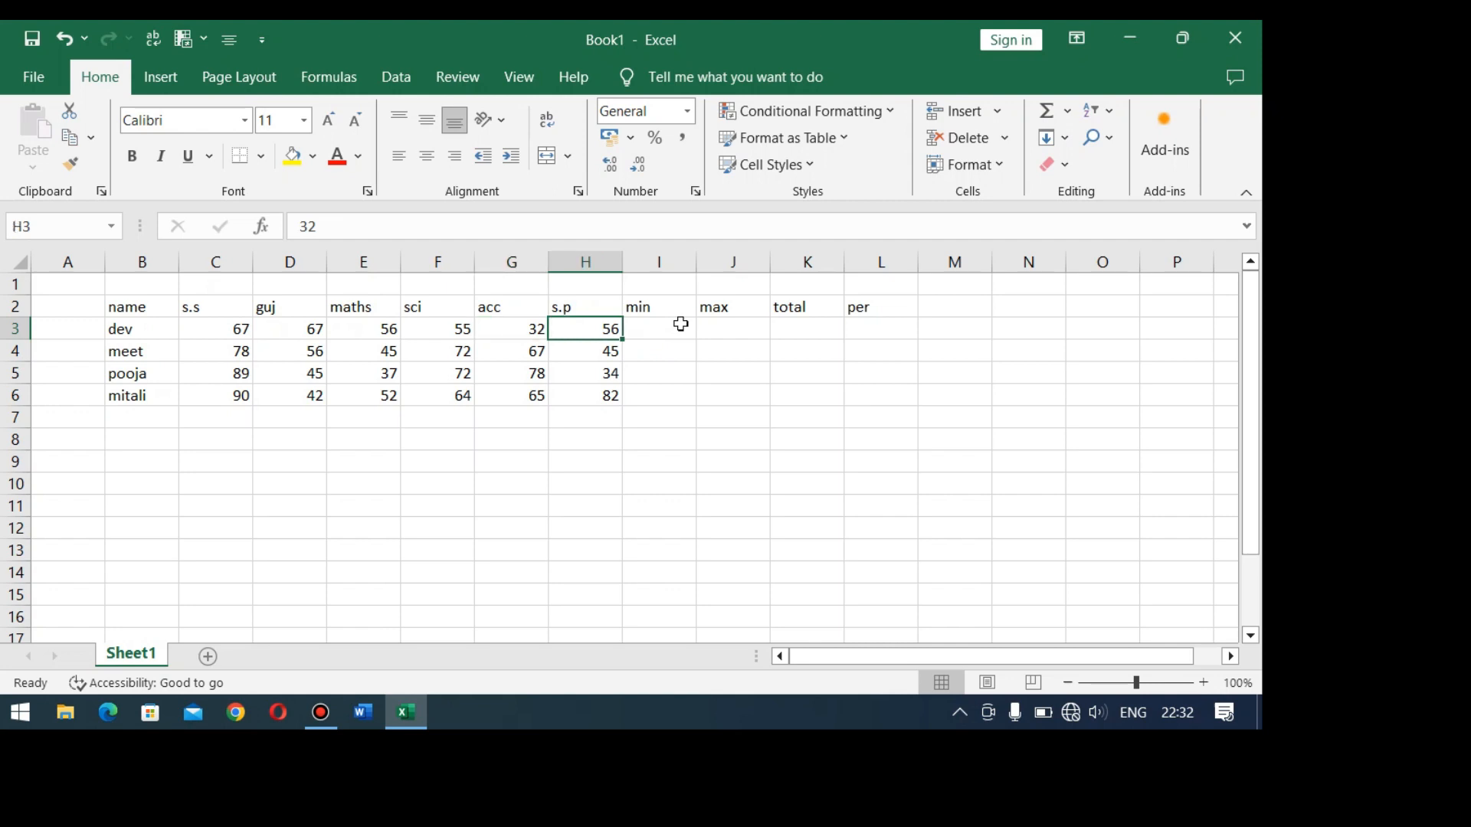
key(Right)
key(Right)
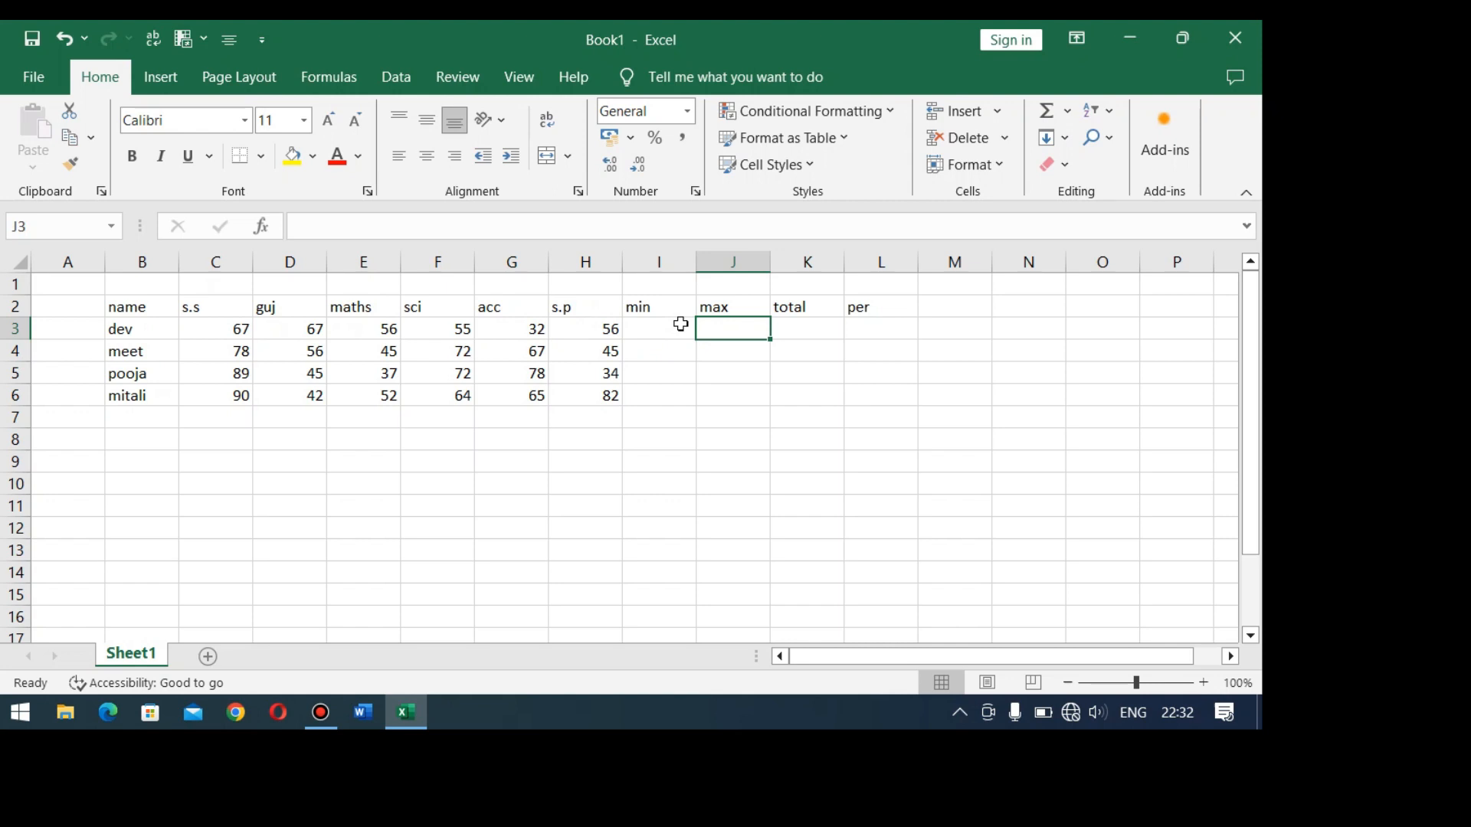
key(Right)
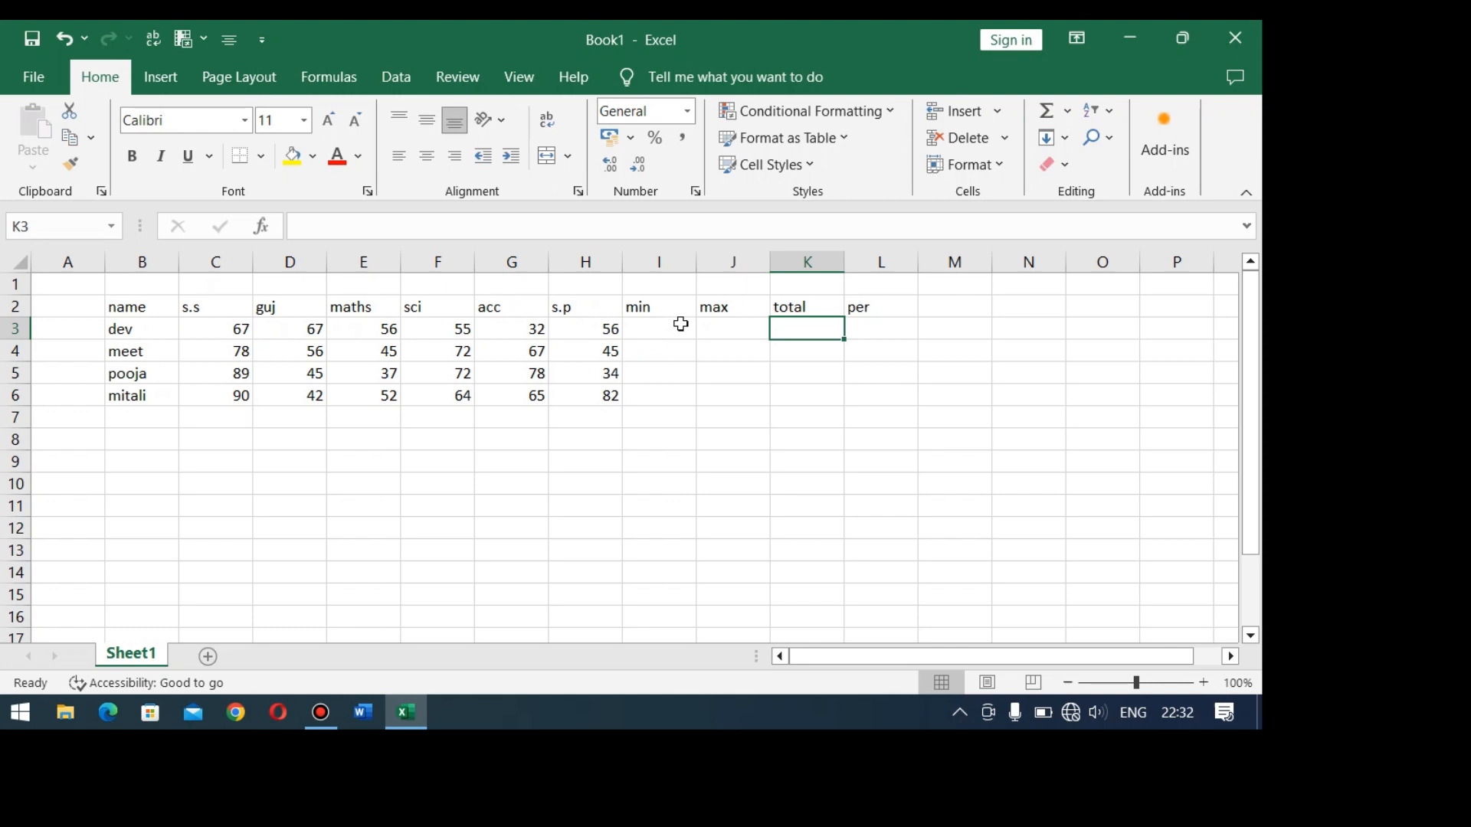
key(Right)
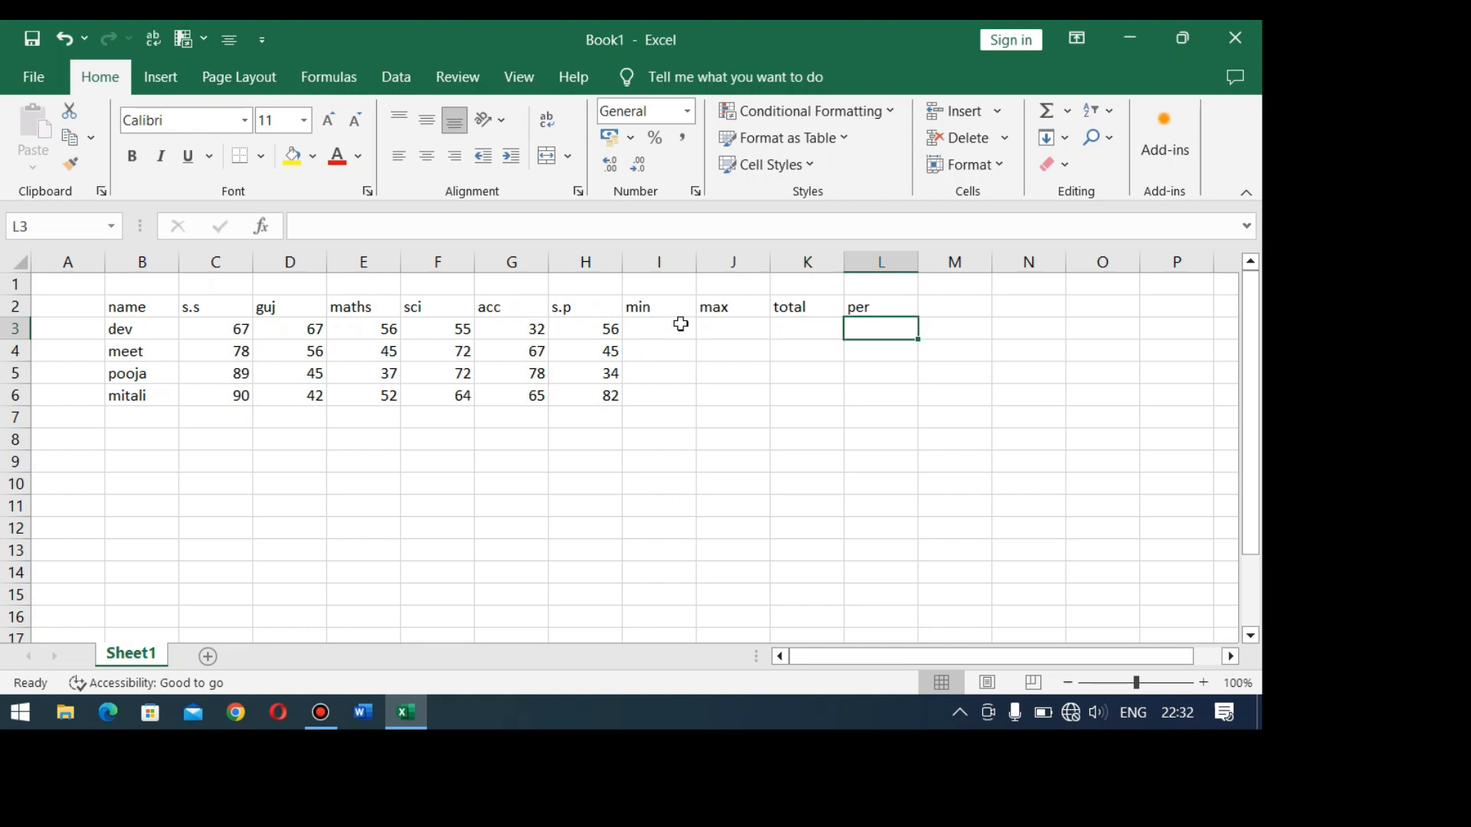
key(Left)
key(Left)
key(Left)
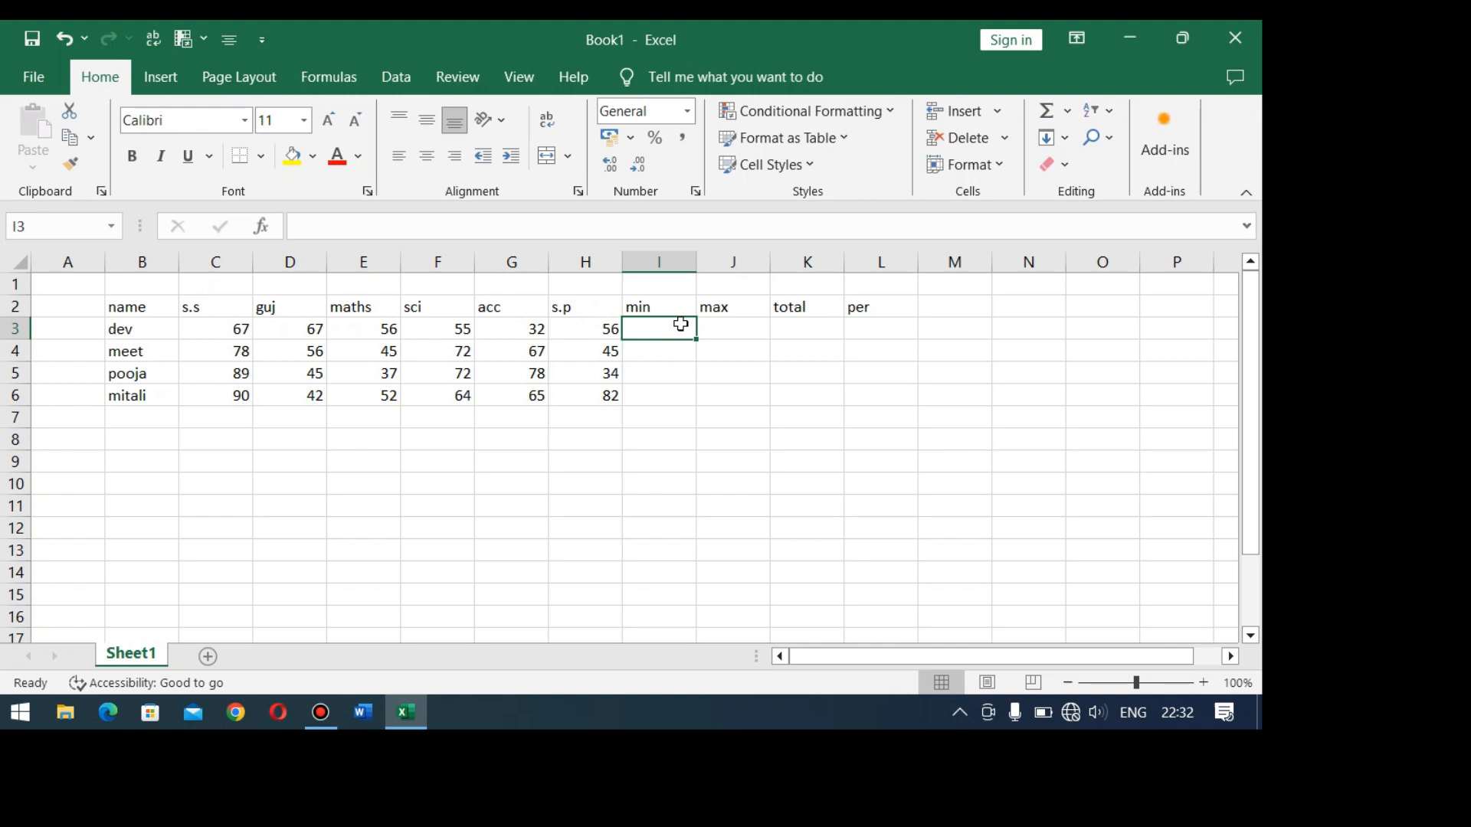
click(239, 335)
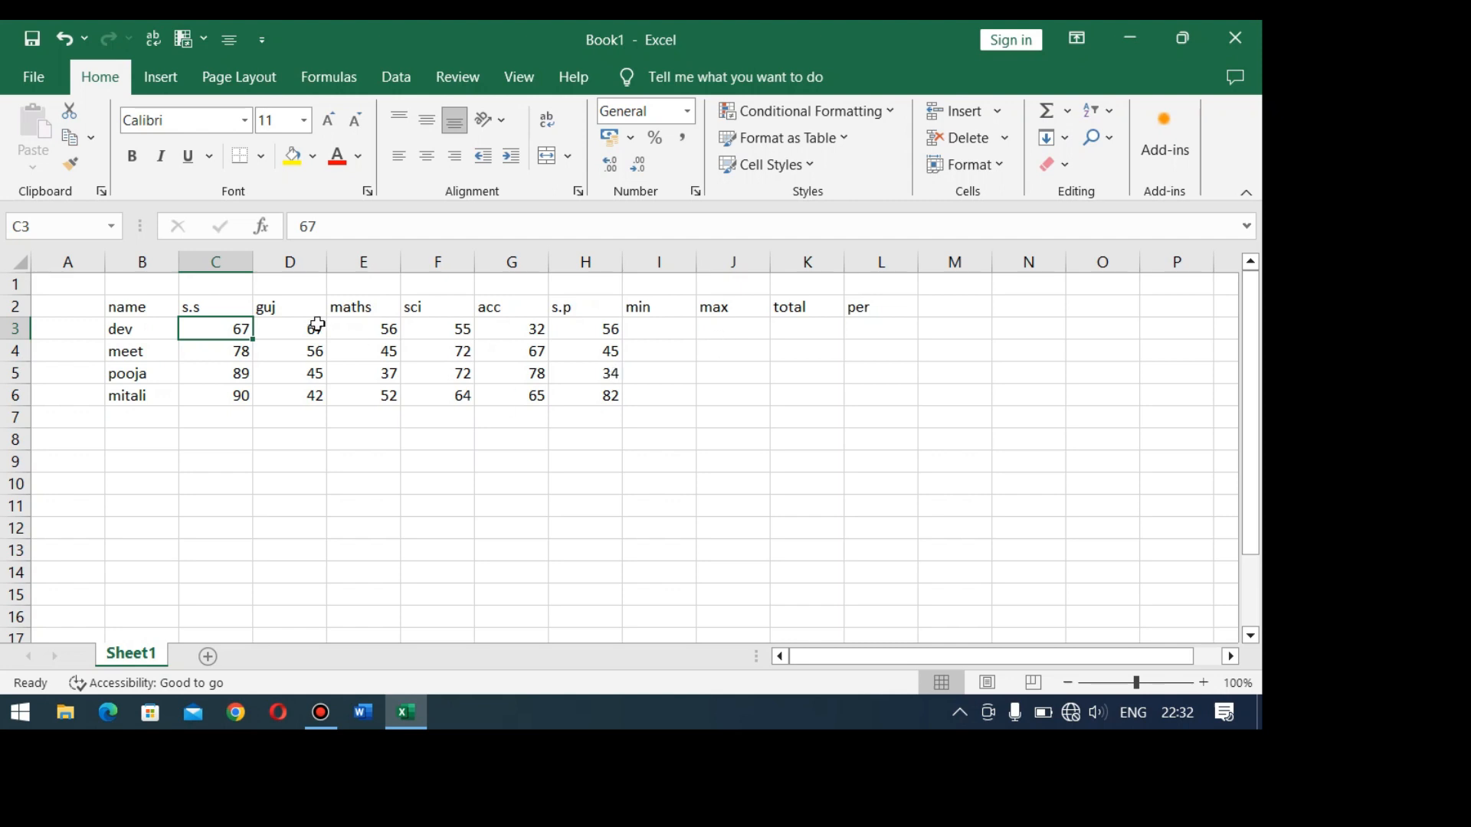
click(606, 329)
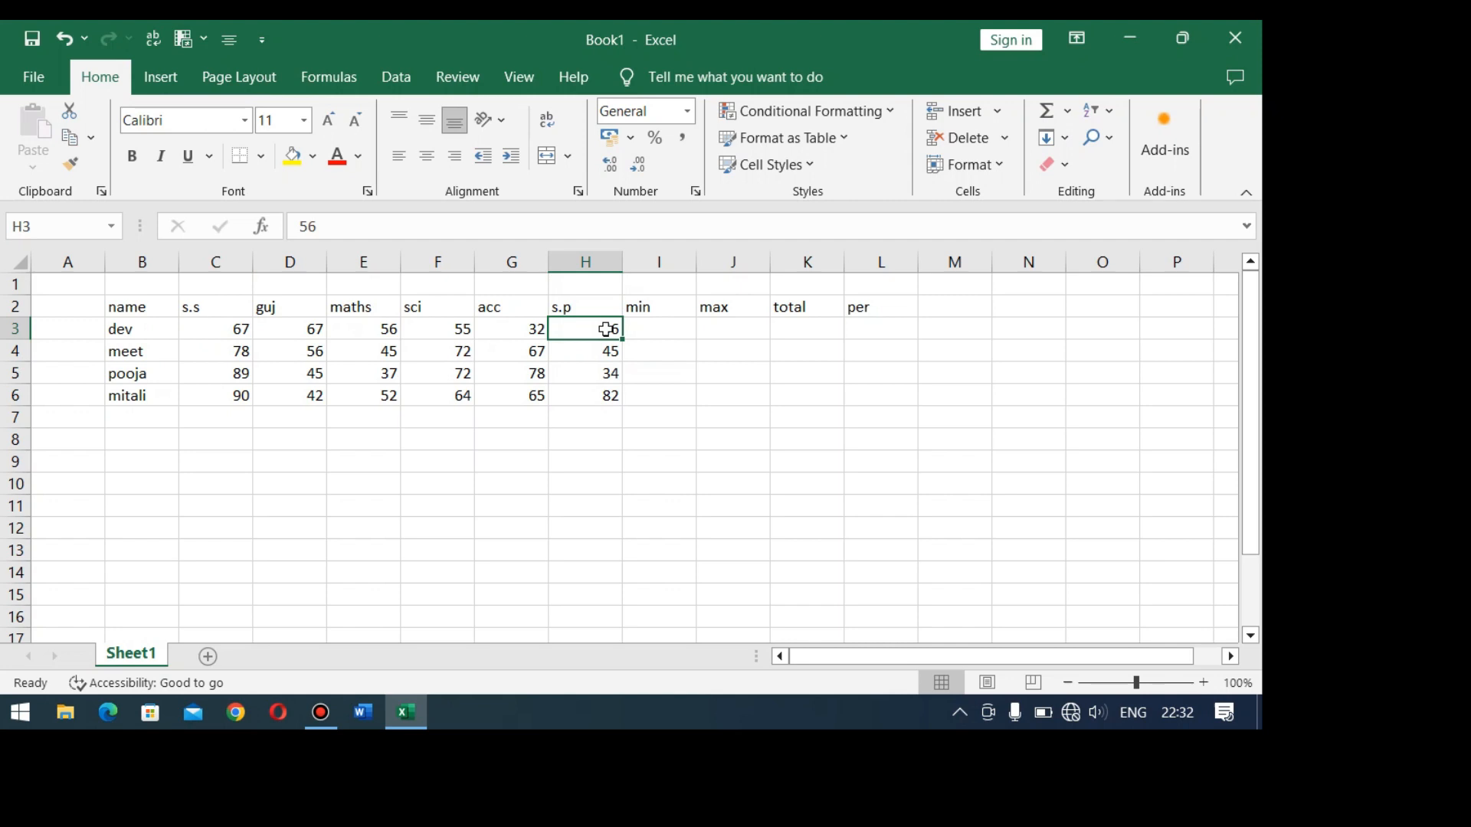
key(Down)
click(606, 329)
Calculate each student's lowest mark by entering =MIN(C3:H3) in I3 and filling it down to I6.
key(Right)
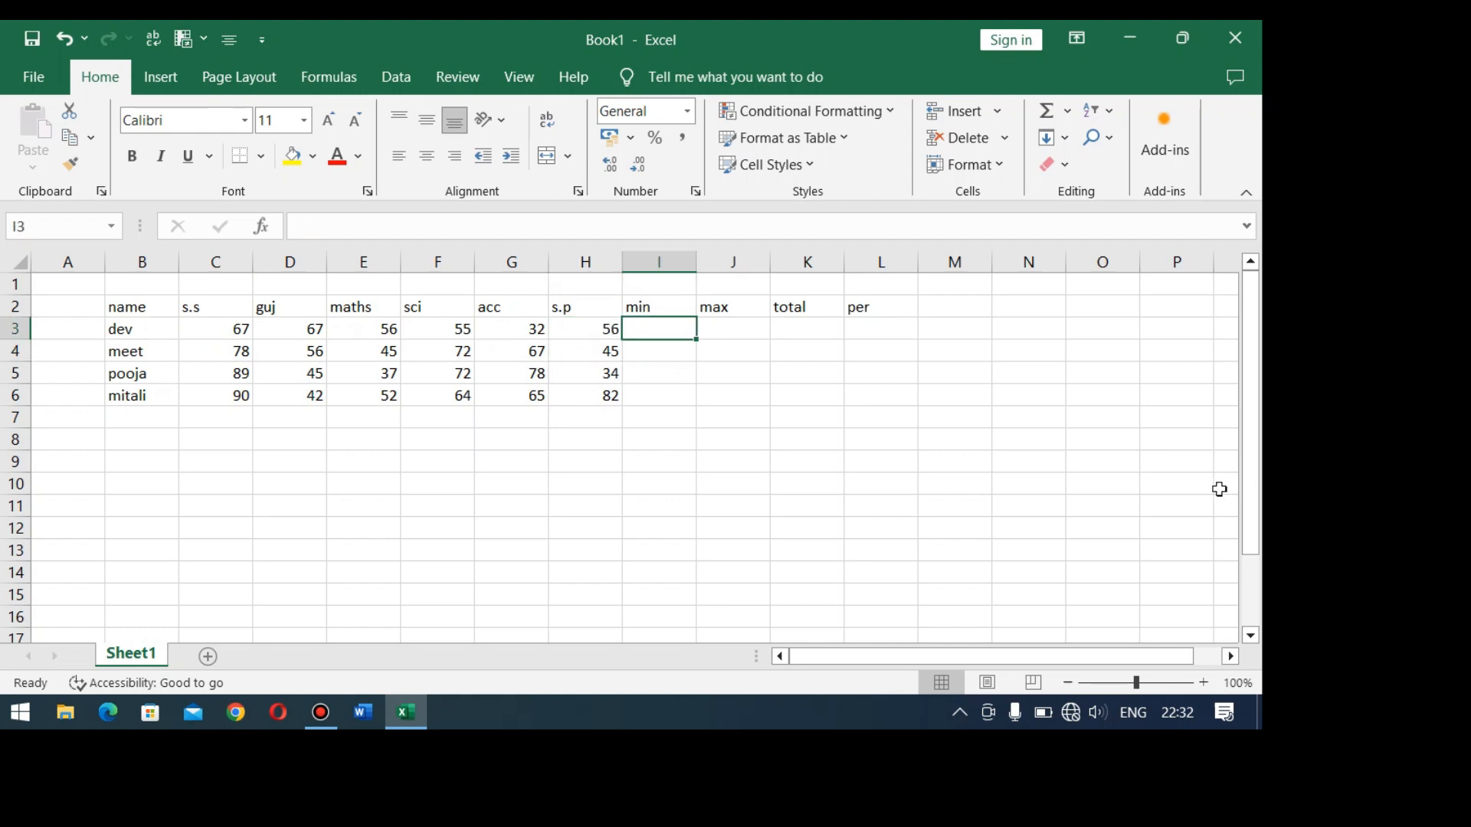
text(=)
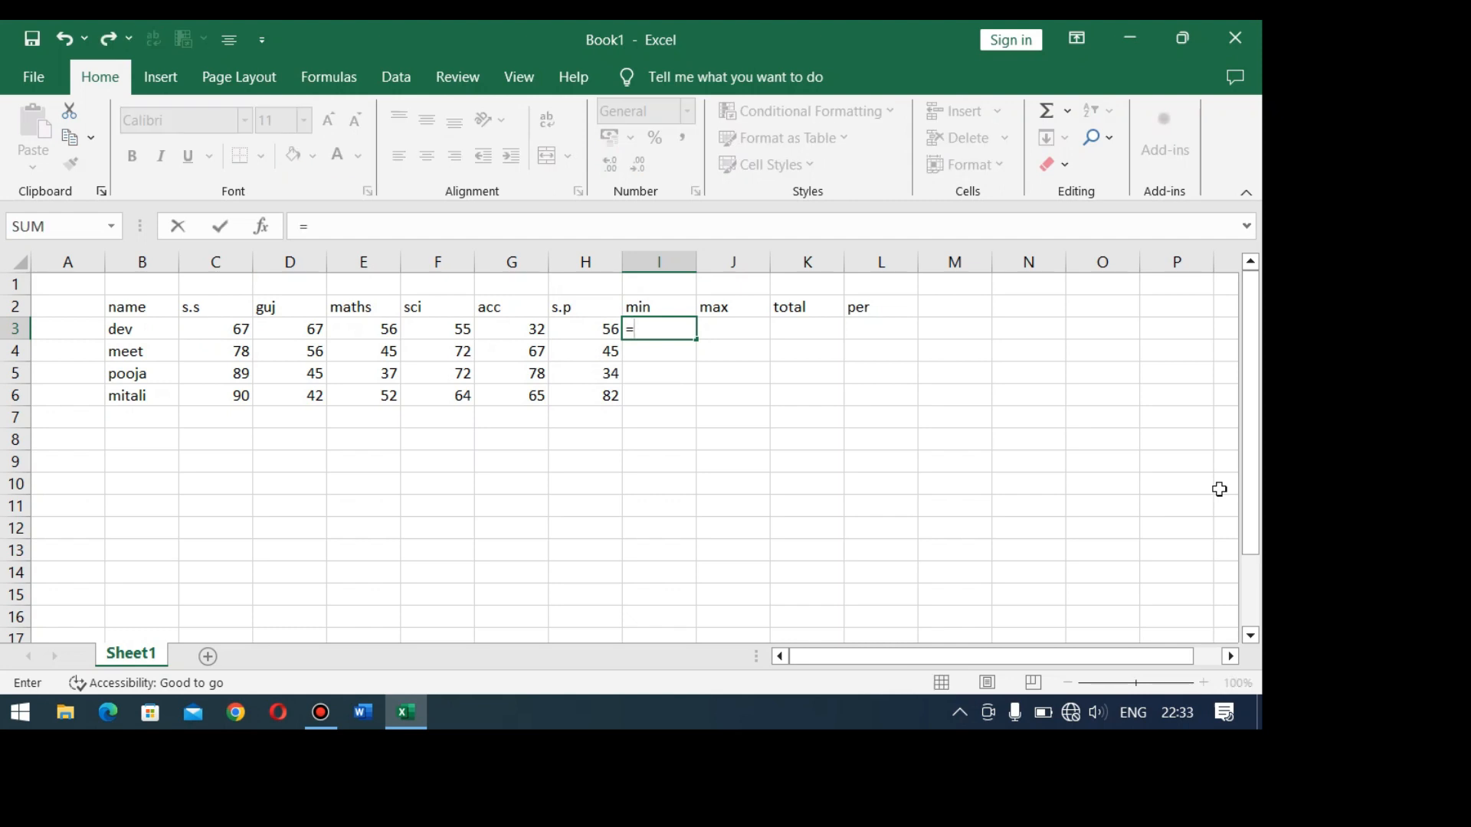
text(min)
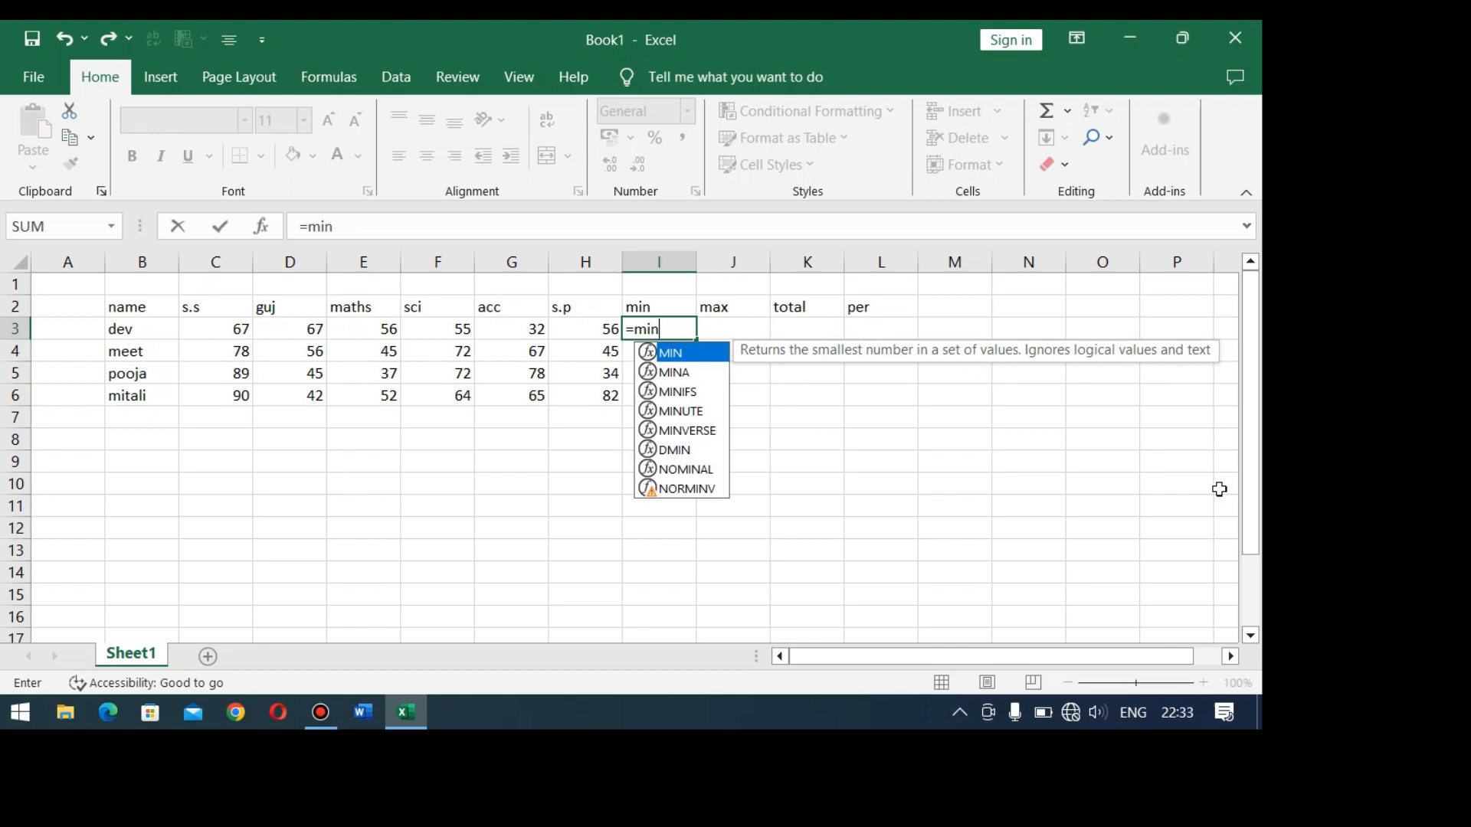
text(()
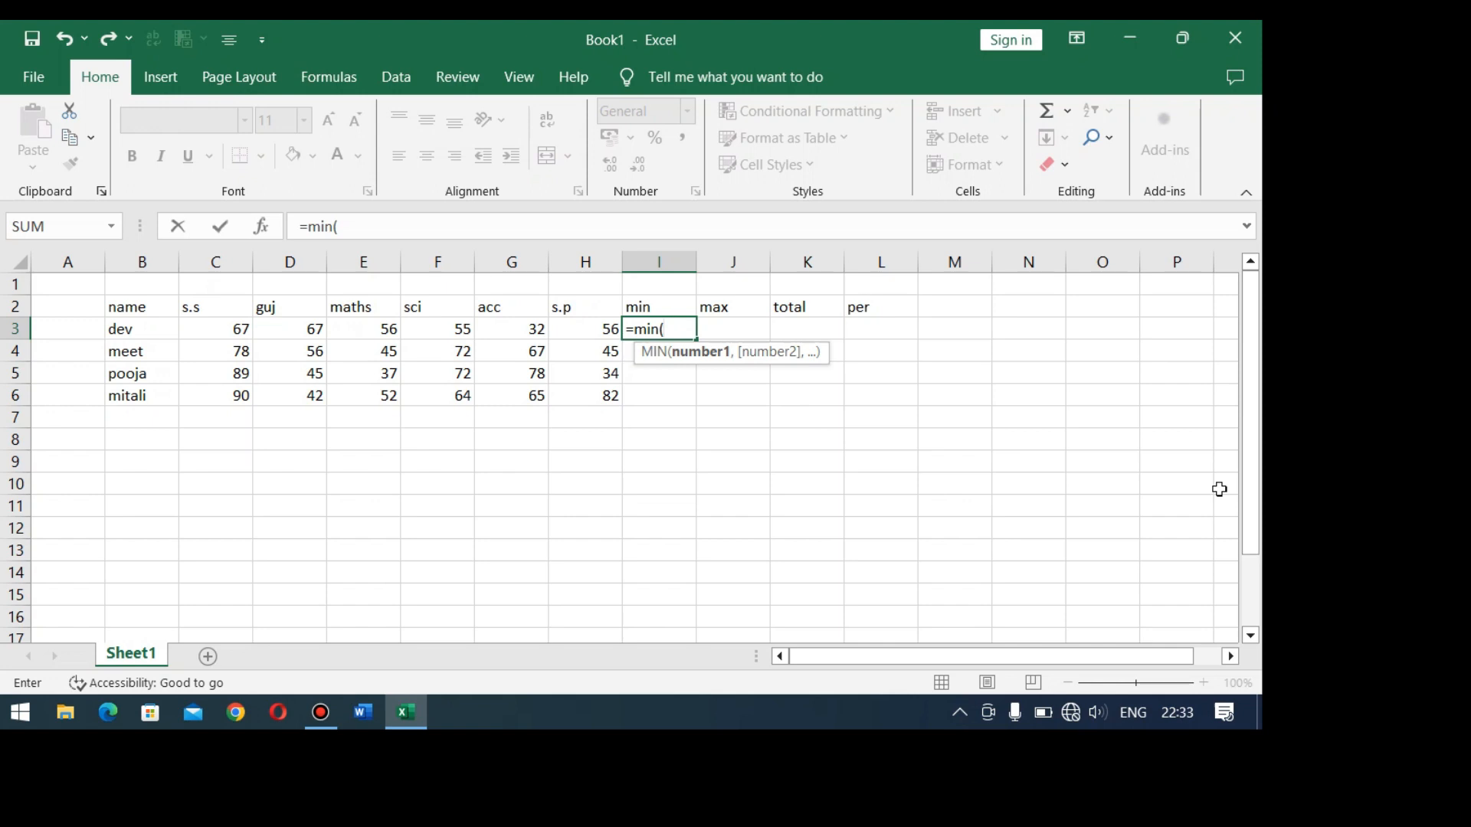
drag(227, 338, 586, 326)
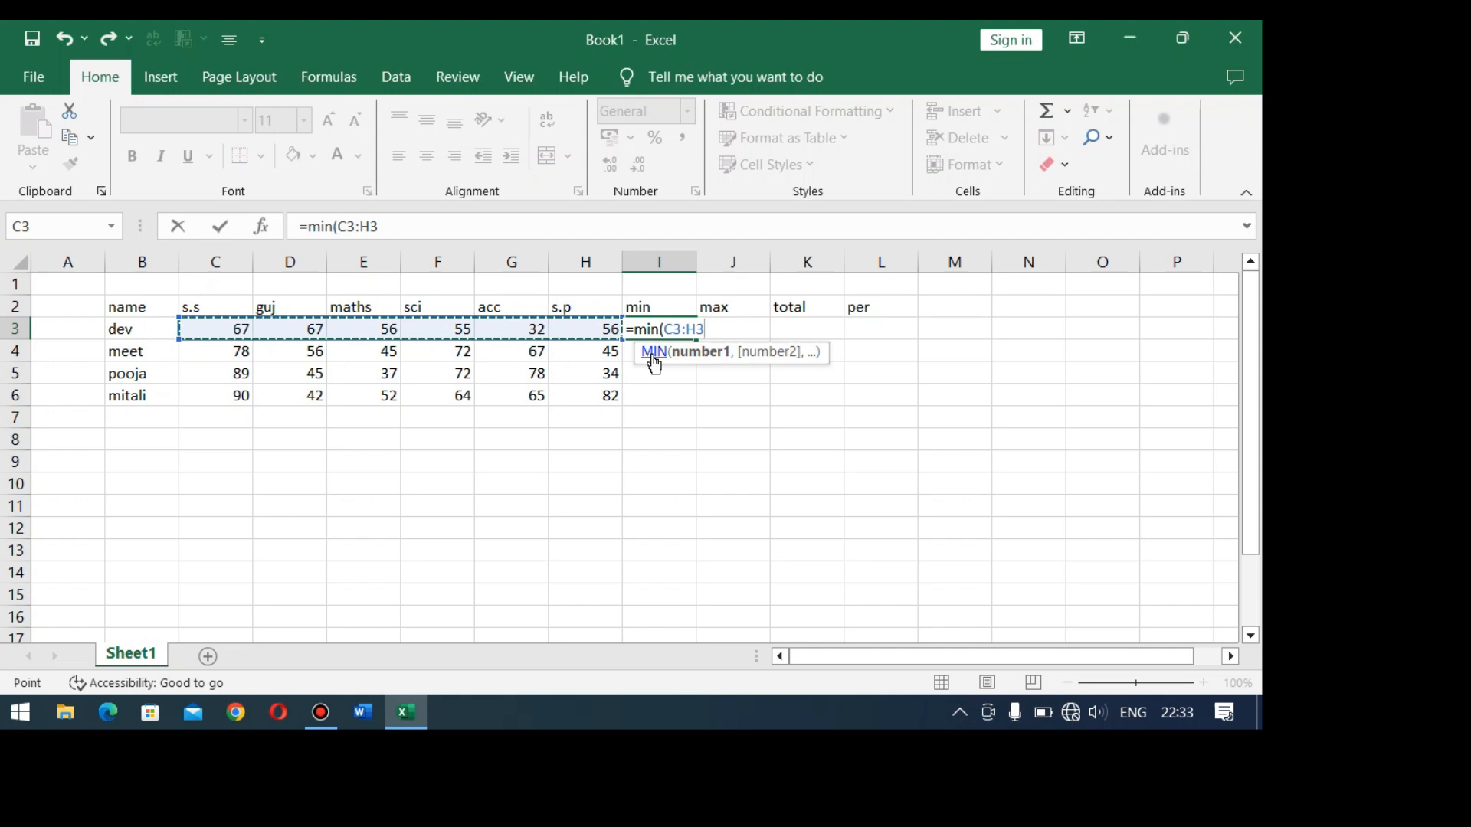
text())
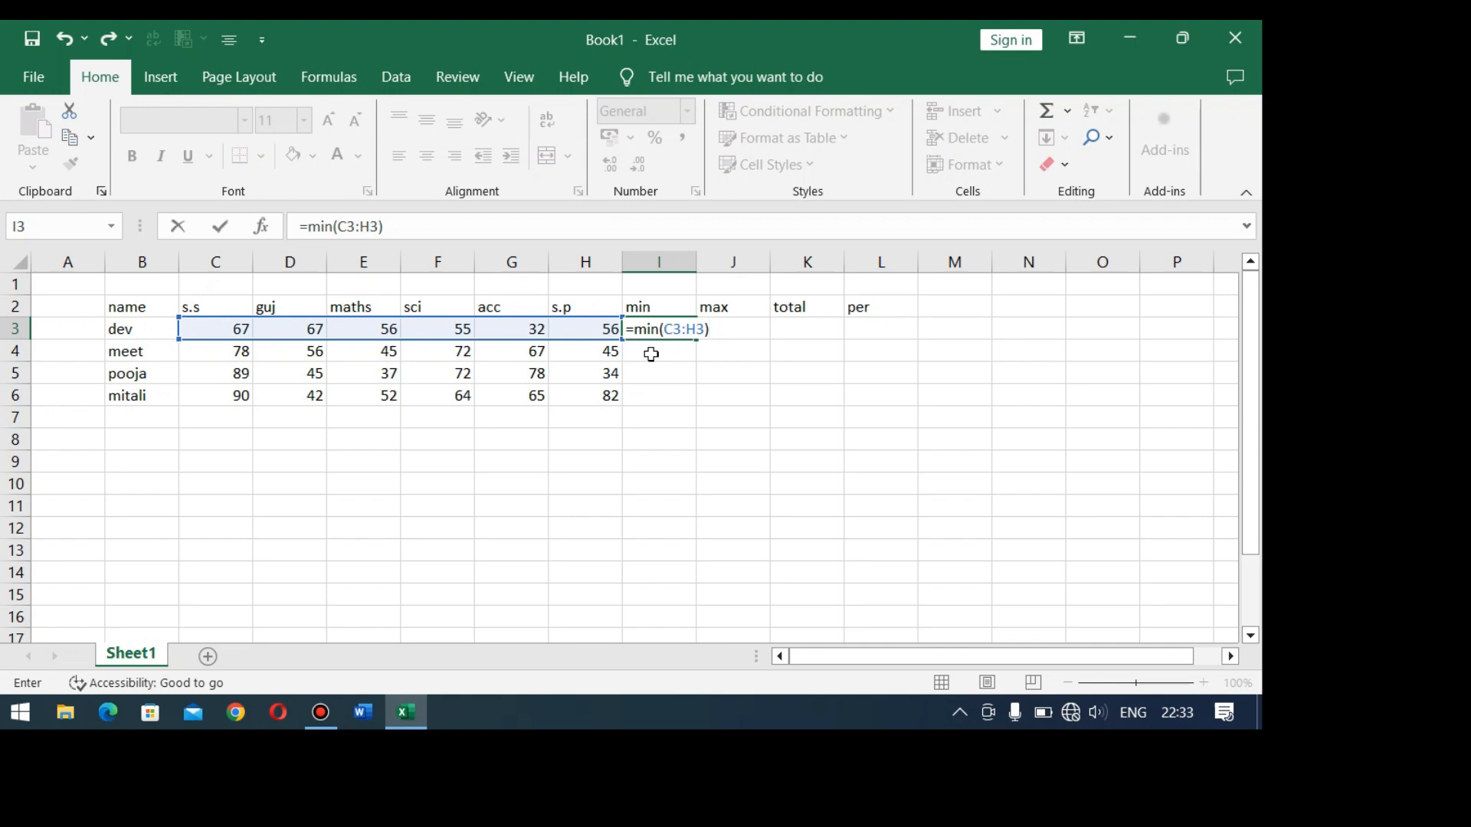
key(Return)
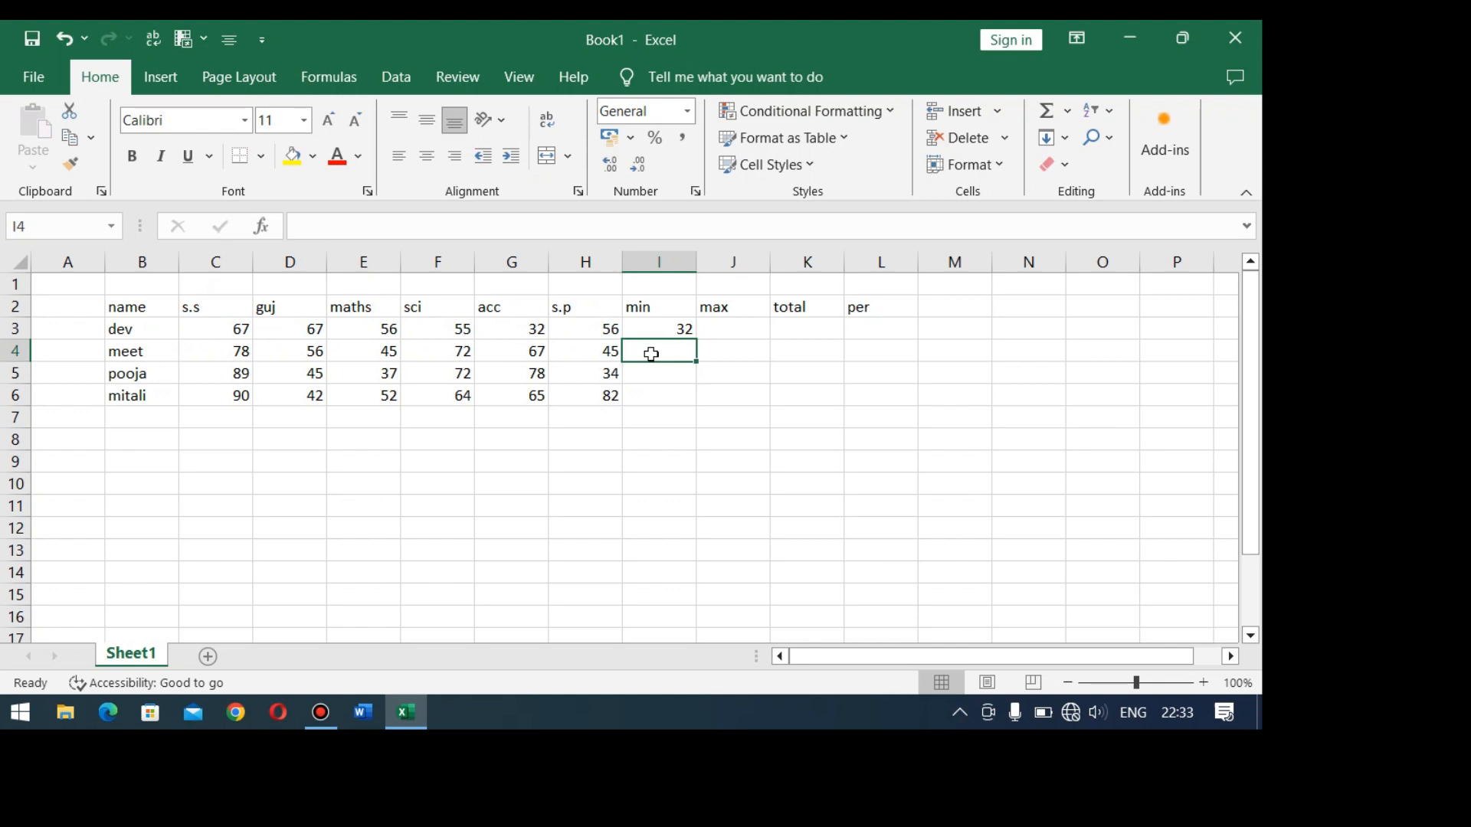
click(678, 330)
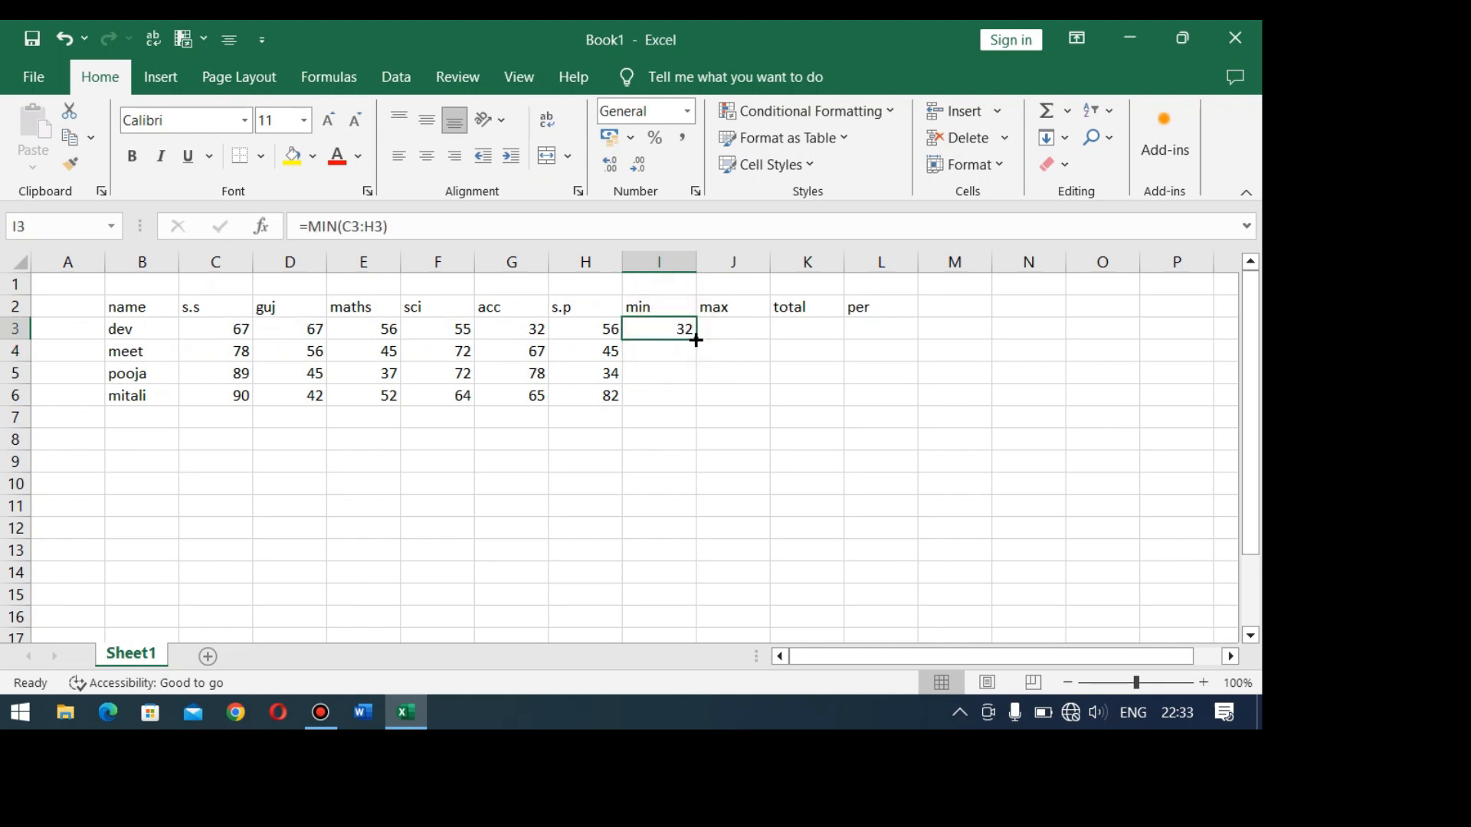
drag(695, 341, 693, 415)
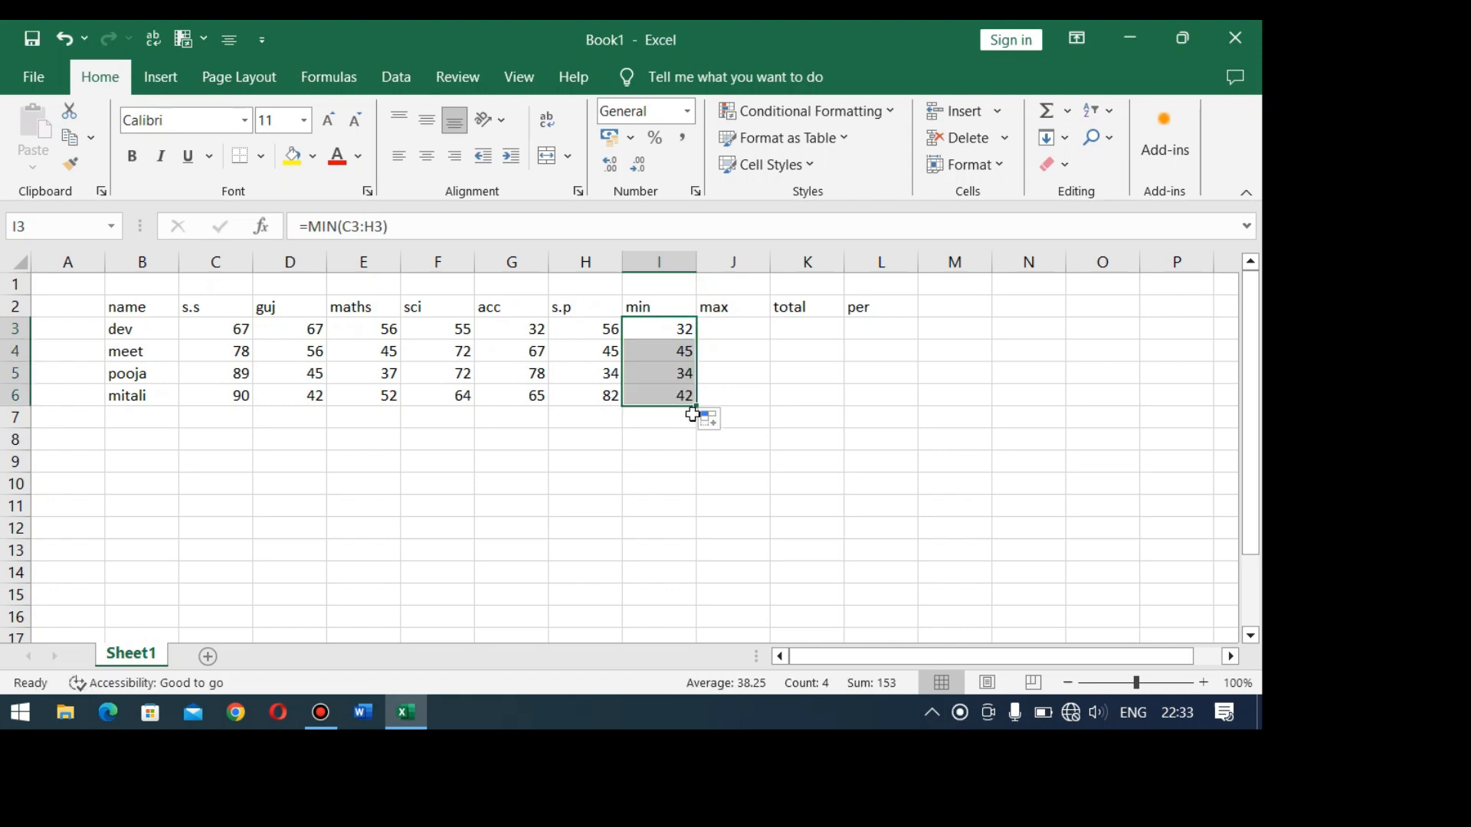
Calculate each student's highest mark by entering =MAX(C3:H3) in J3 and filling it down to J6.
click(740, 330)
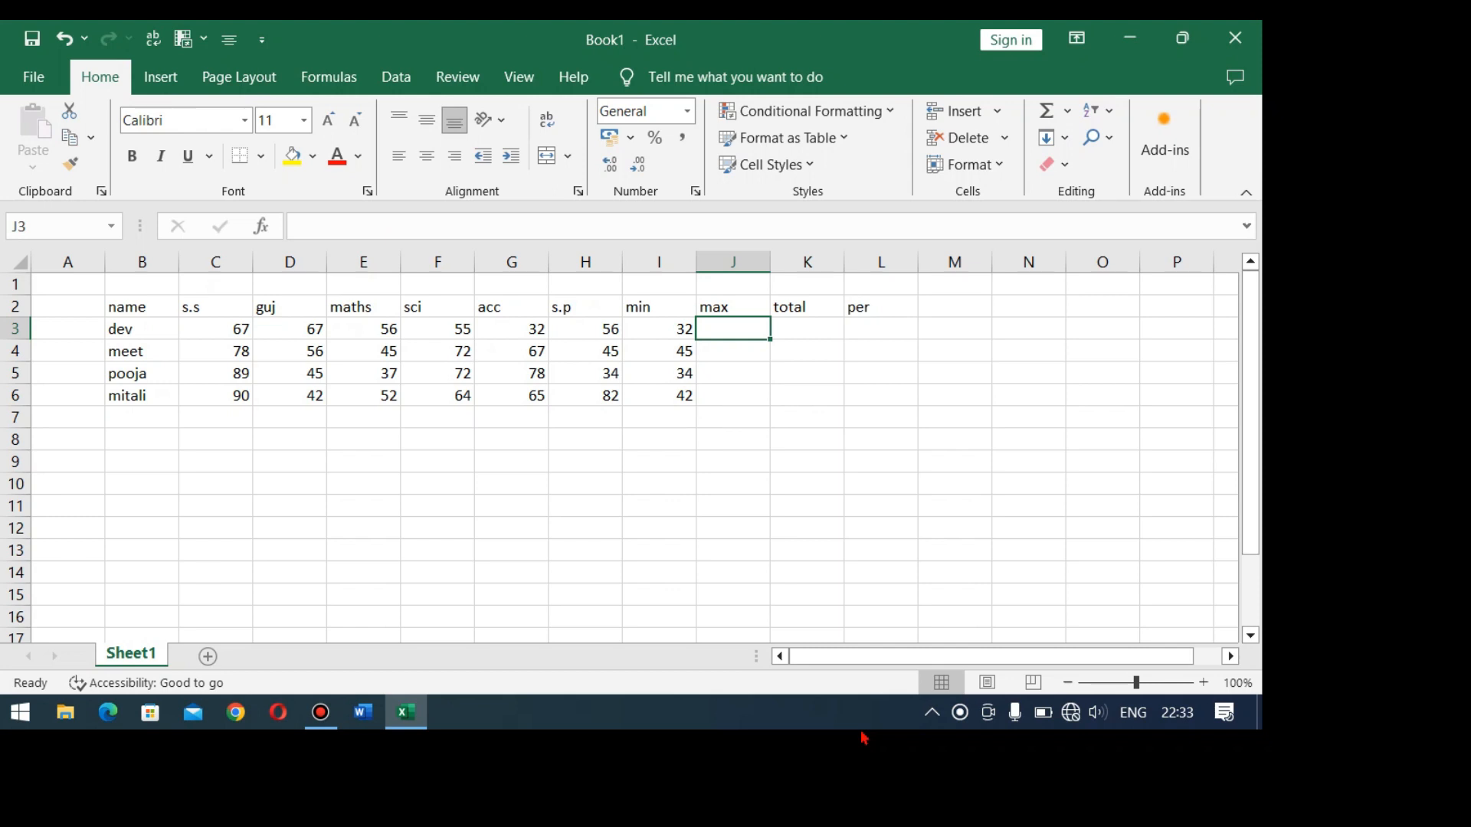
text(=max)
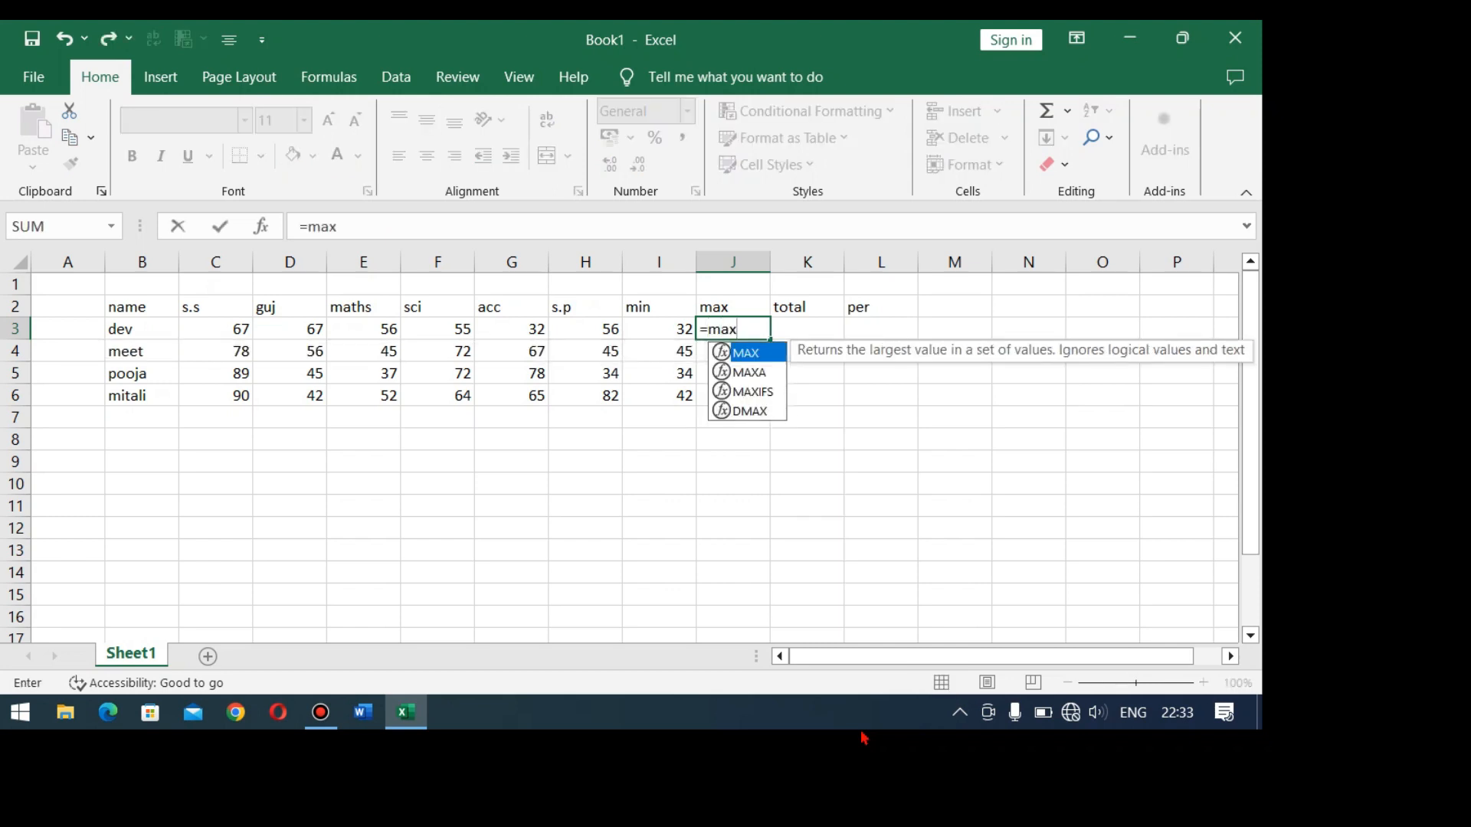
text(()
click(209, 331)
drag(334, 323, 582, 326)
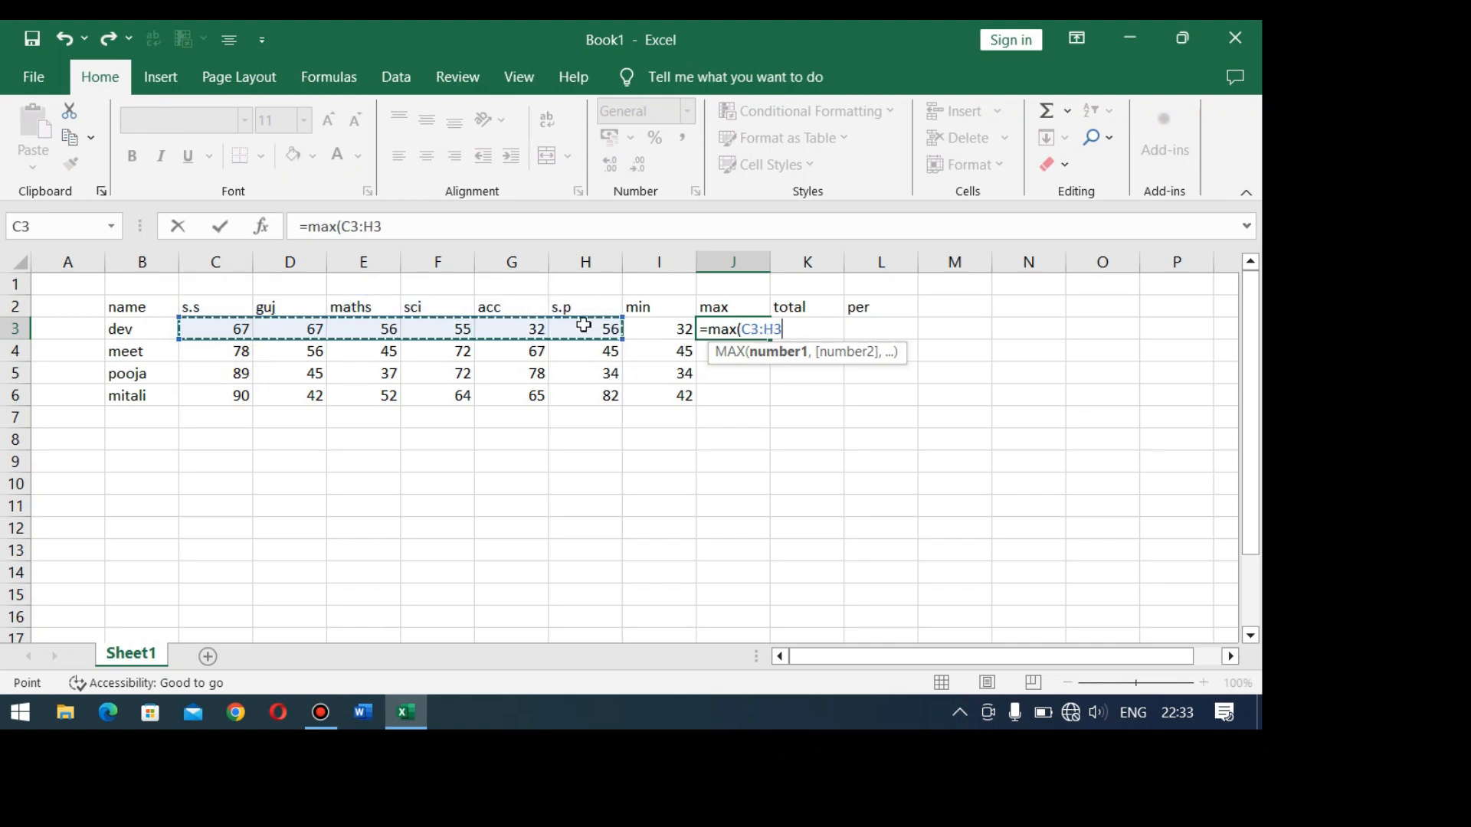
text())
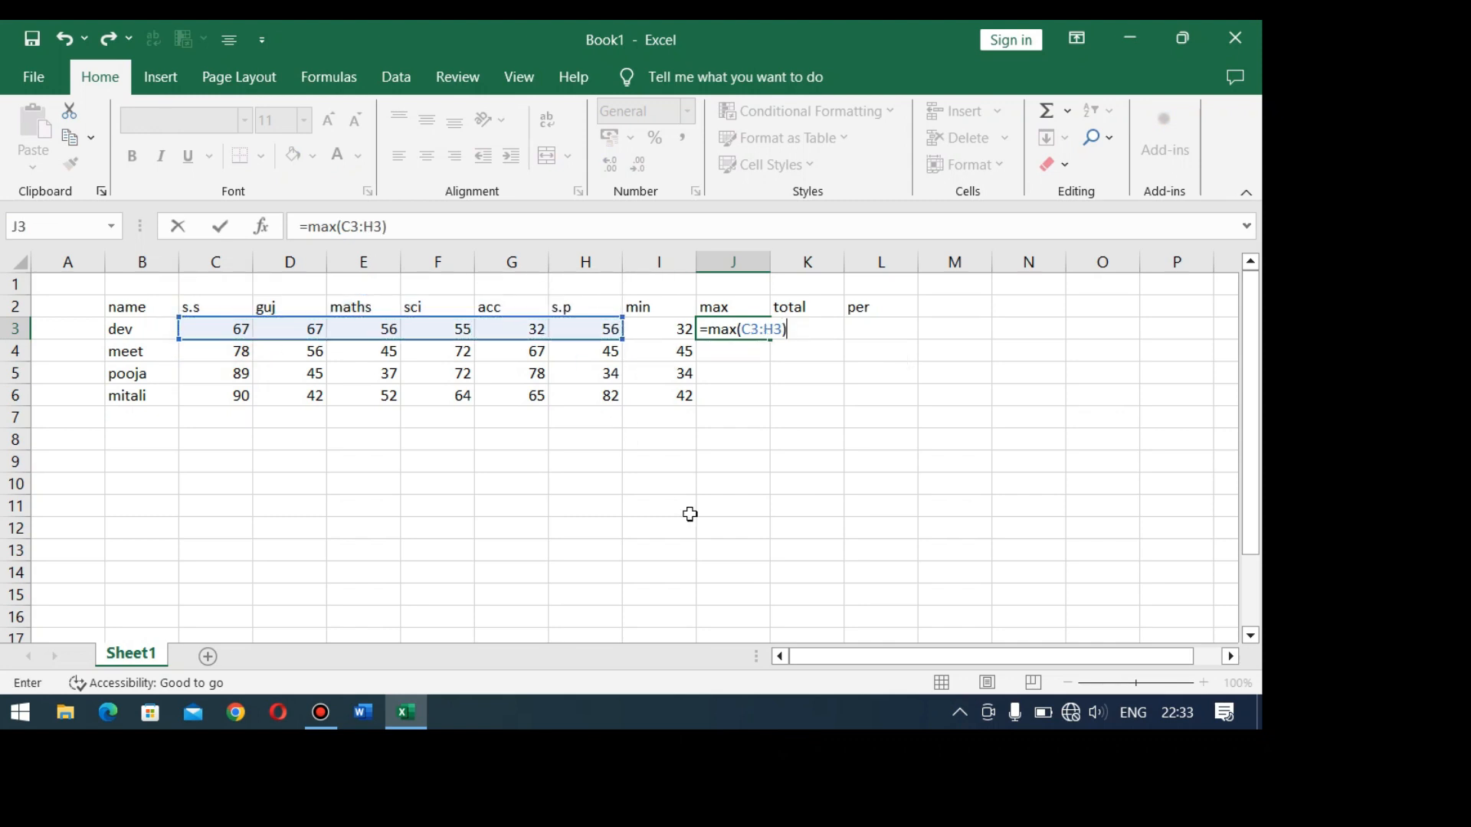
key(Return)
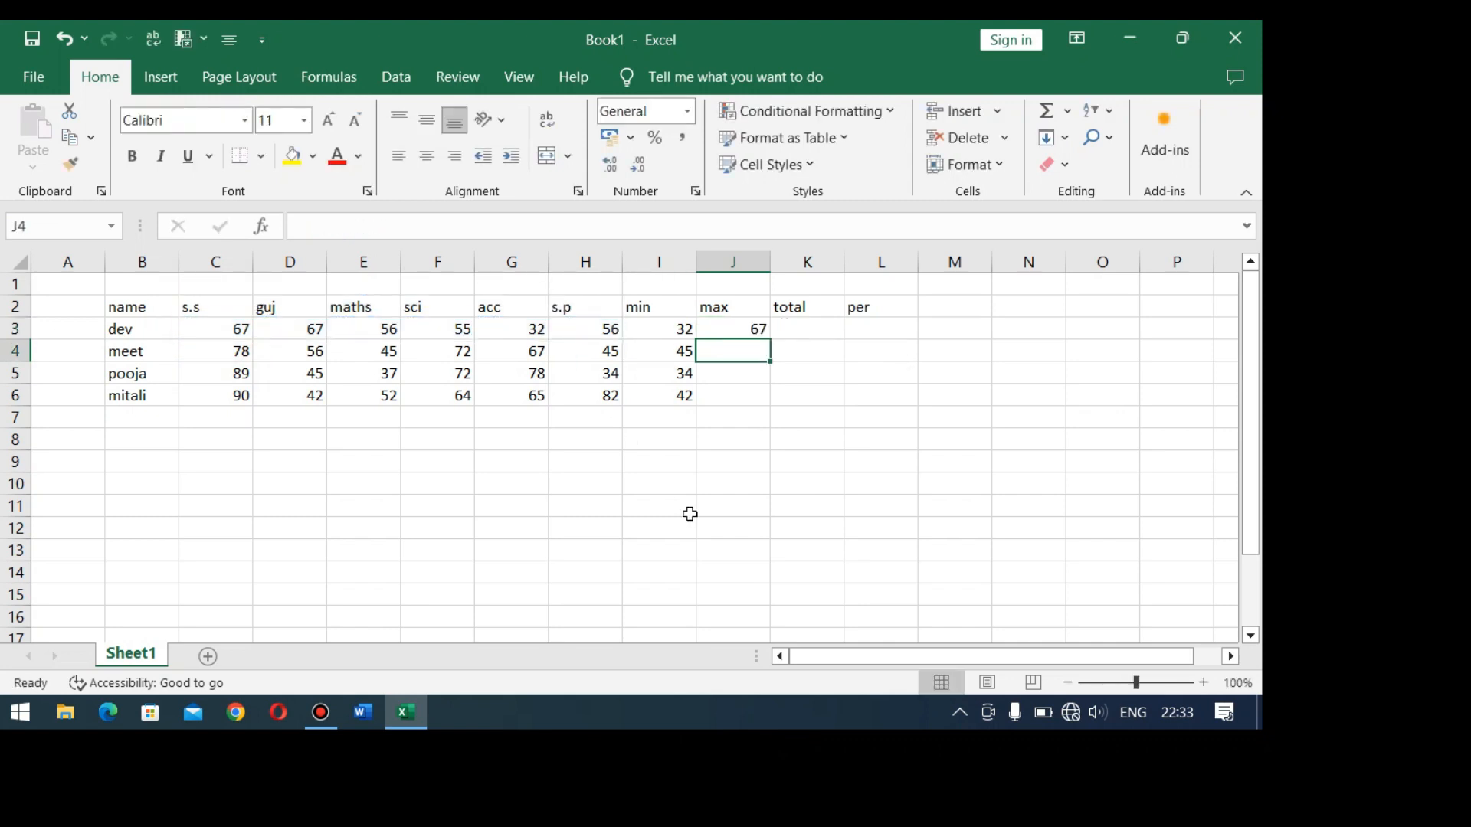
click(739, 328)
drag(769, 338, 777, 412)
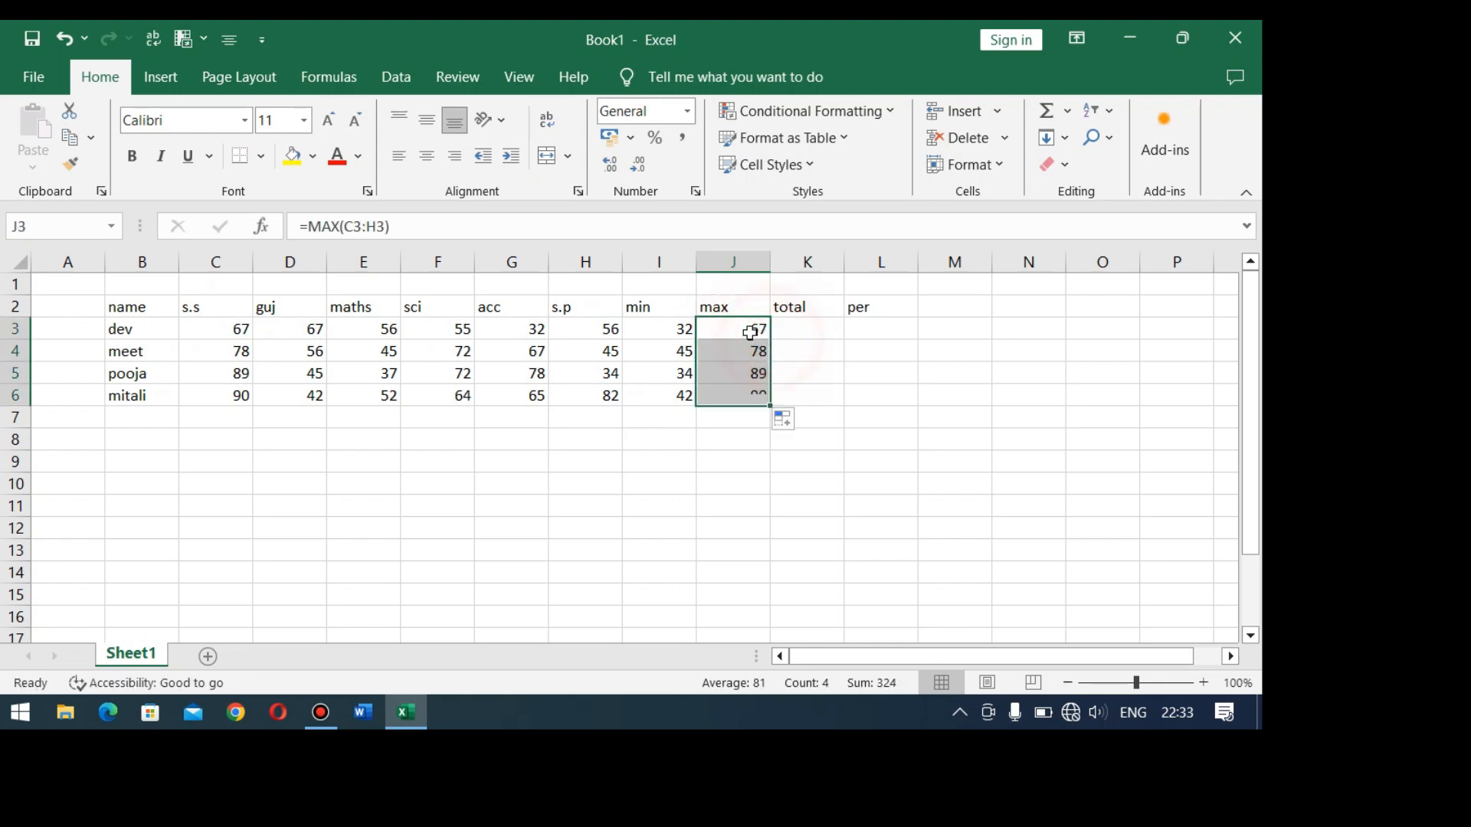
Calculate each student's total marks by entering =SUM(C3:H3) in K3 and filling it down to K6.
click(795, 326)
text(=s)
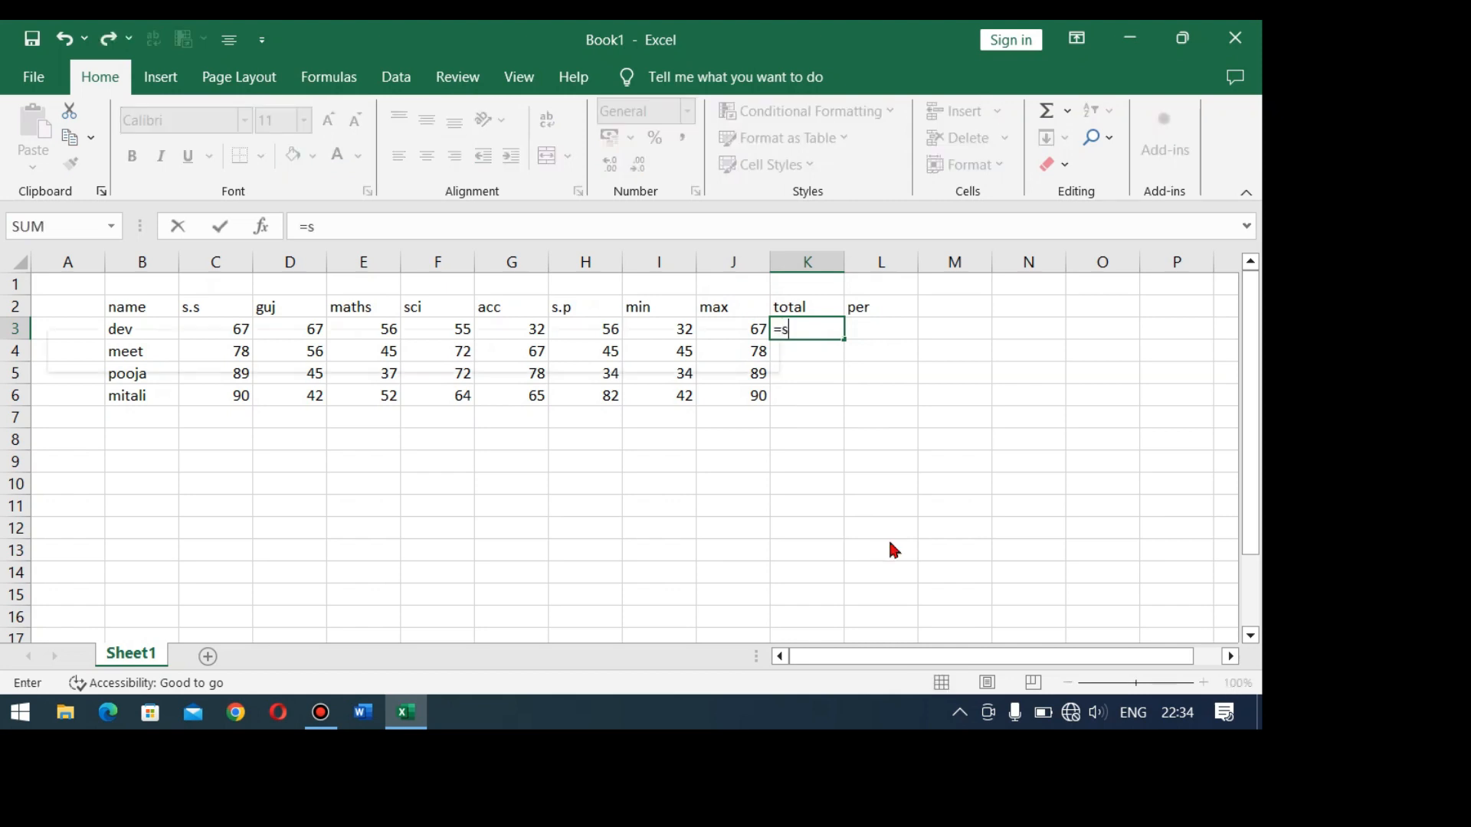
text(um()
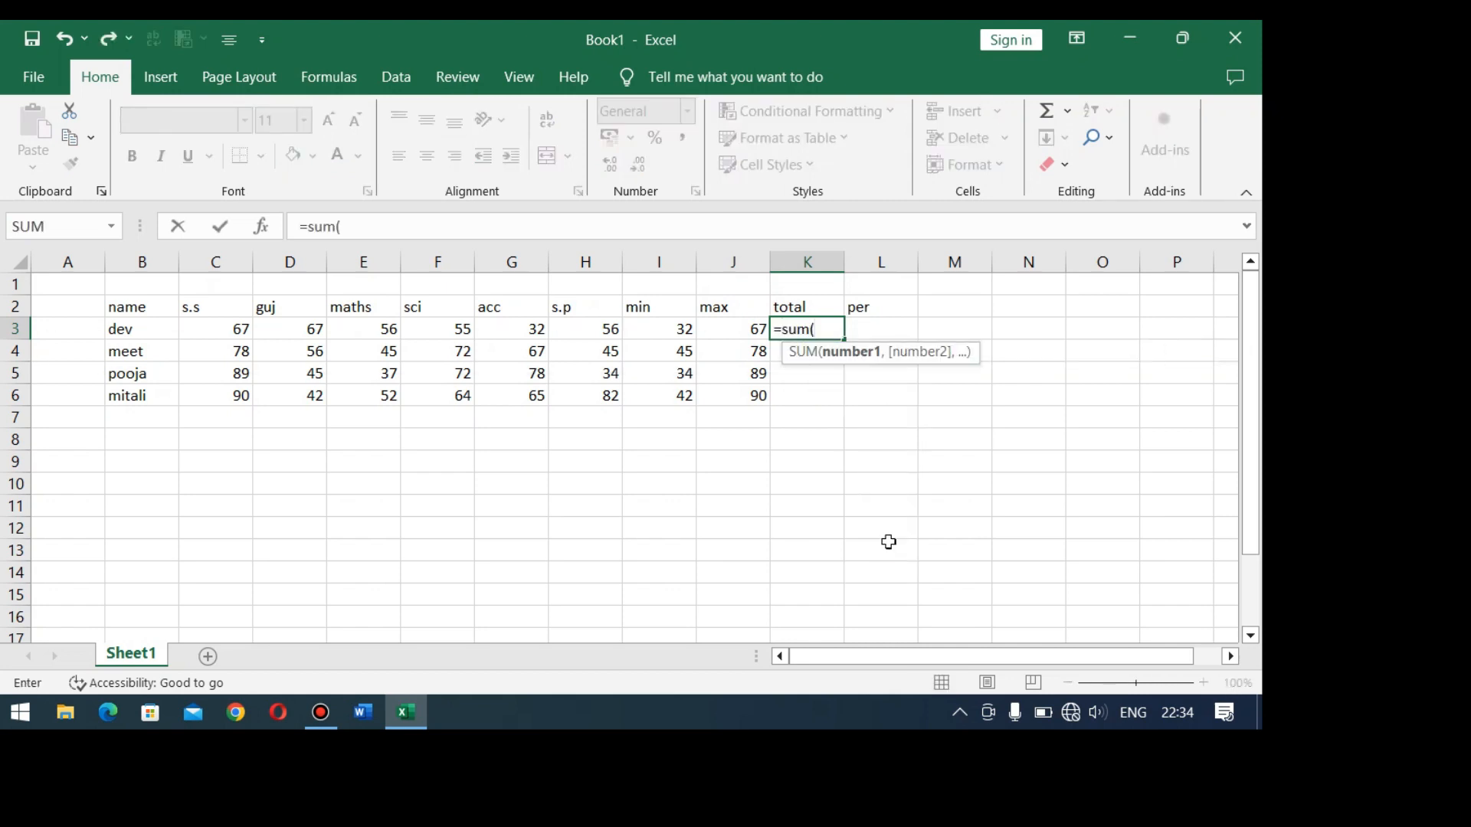
drag(237, 329, 588, 329)
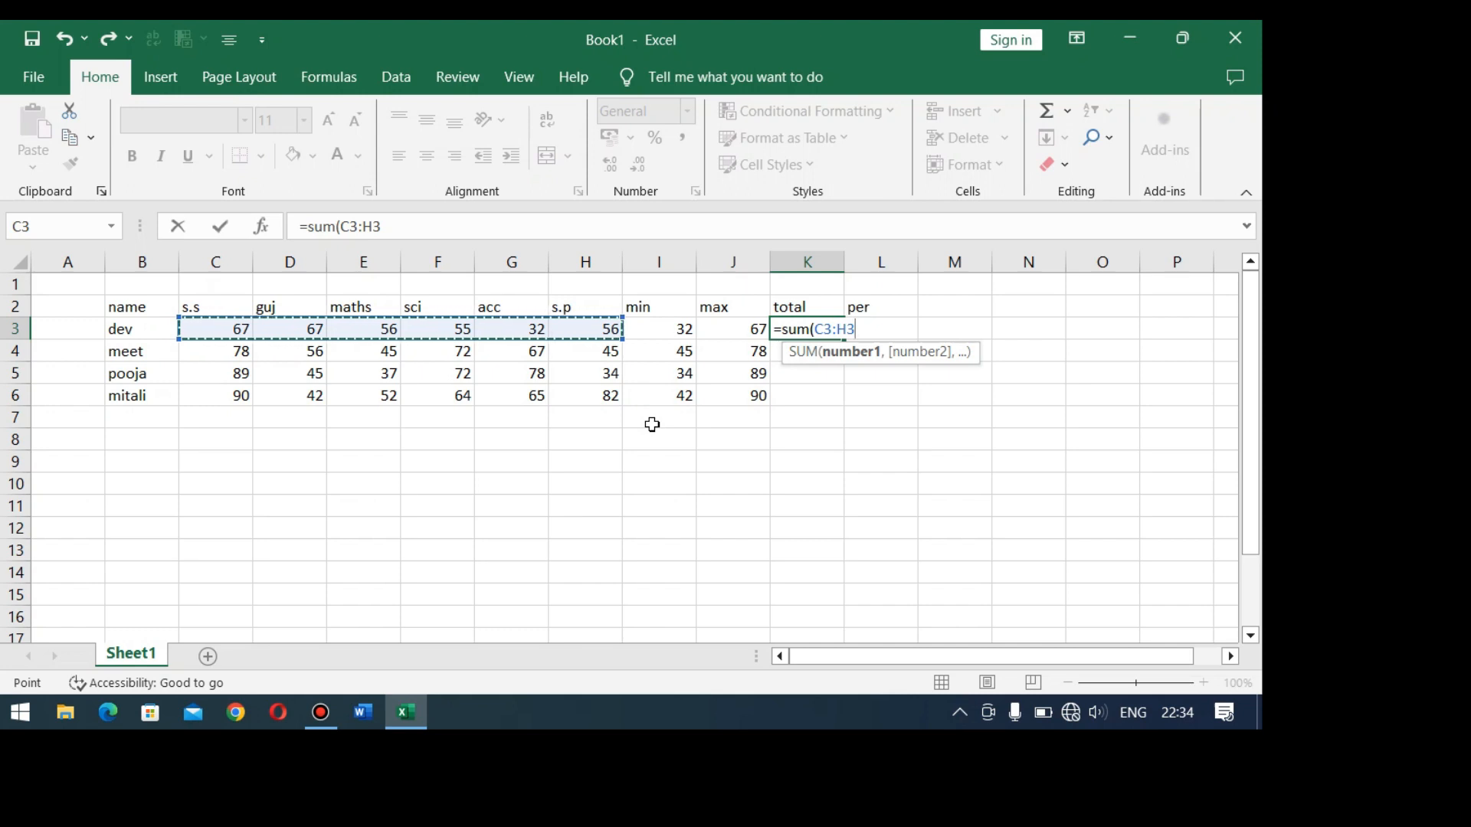
text())
key(Return)
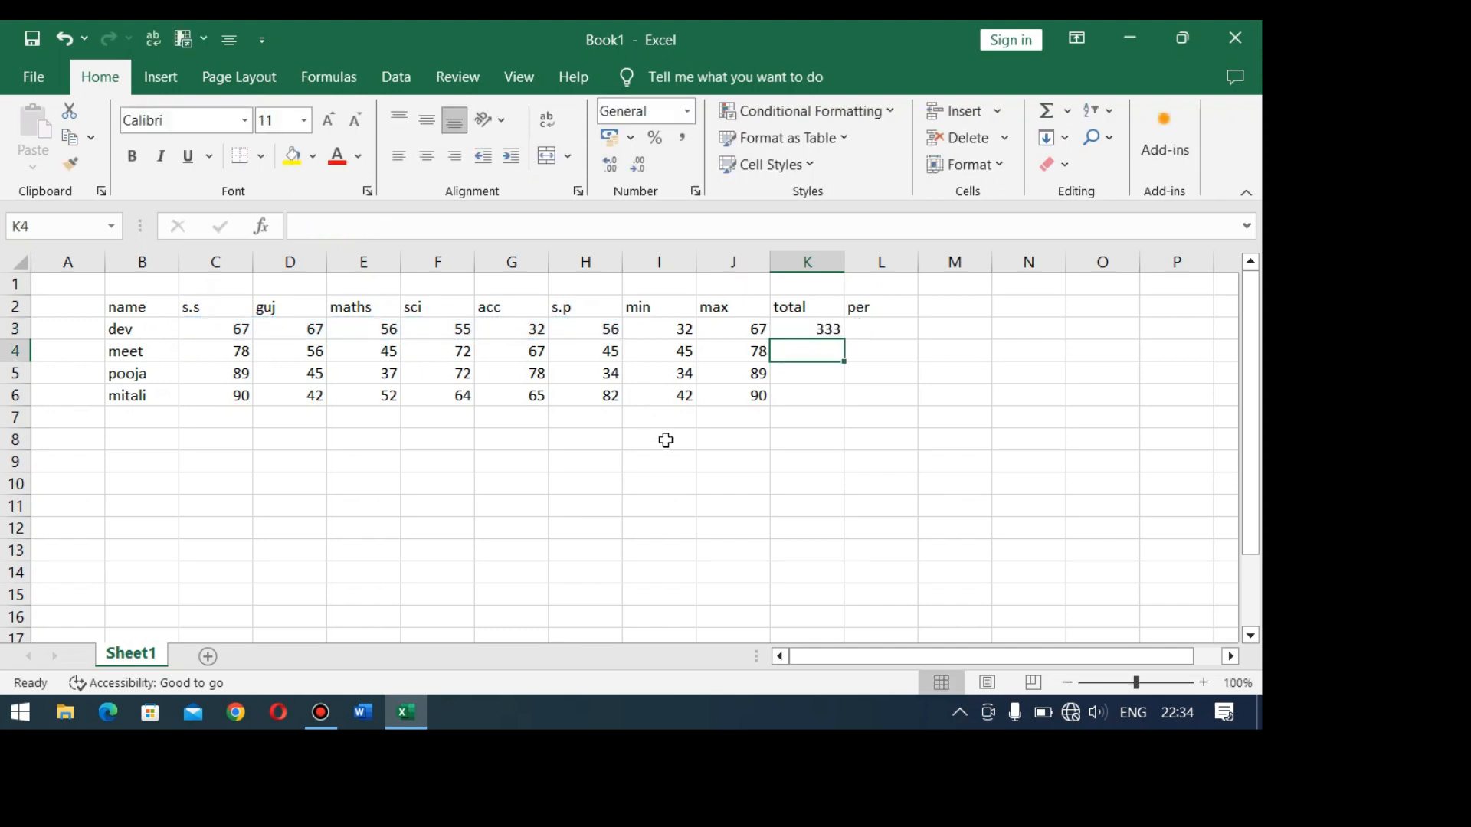
click(825, 331)
double_click(844, 339)
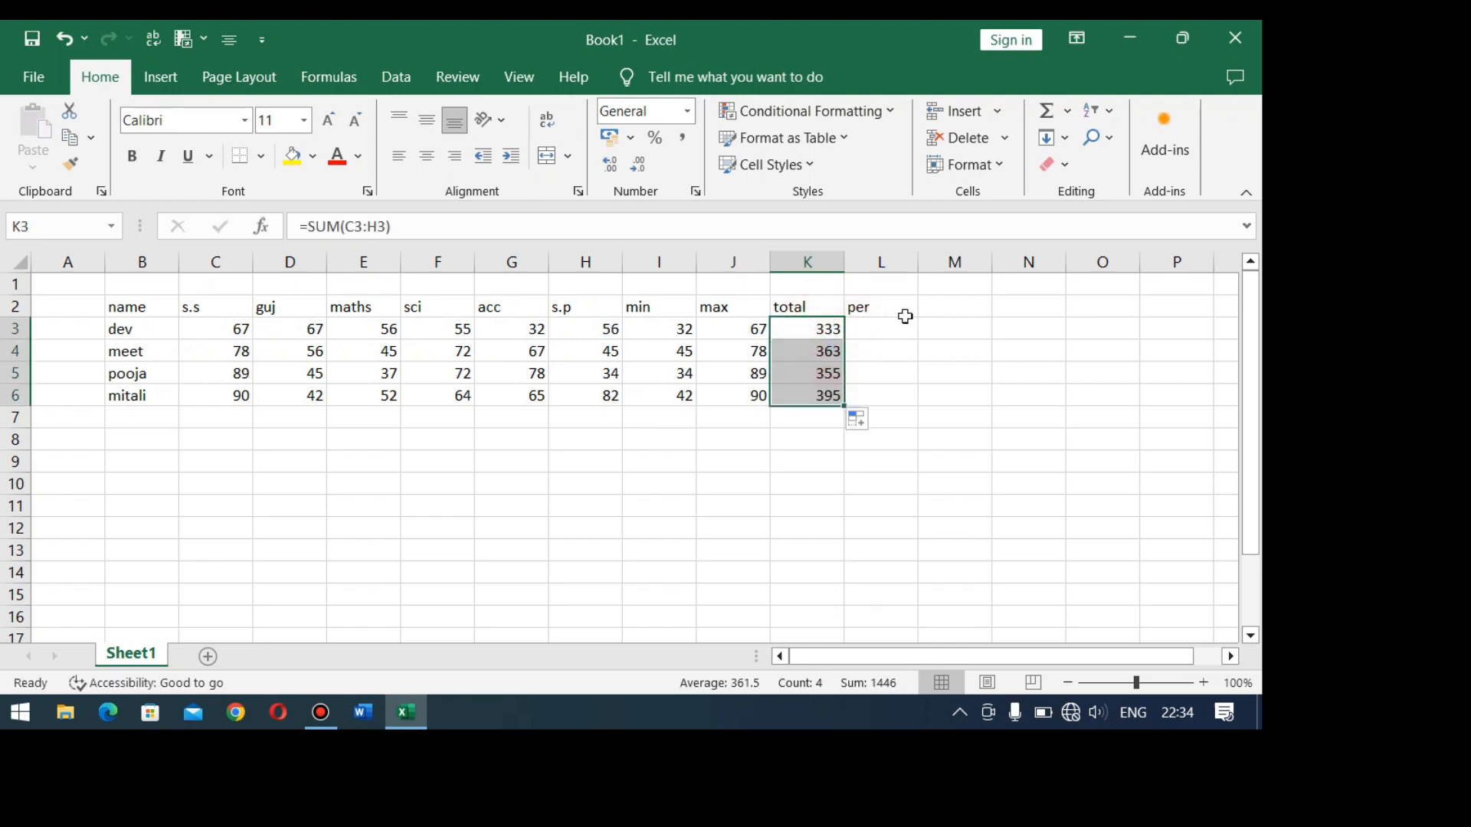
Calculate each student's percentage by entering =AVERAGE(C3:H3) in L3 and filling it down to L6.
click(877, 326)
text(=)
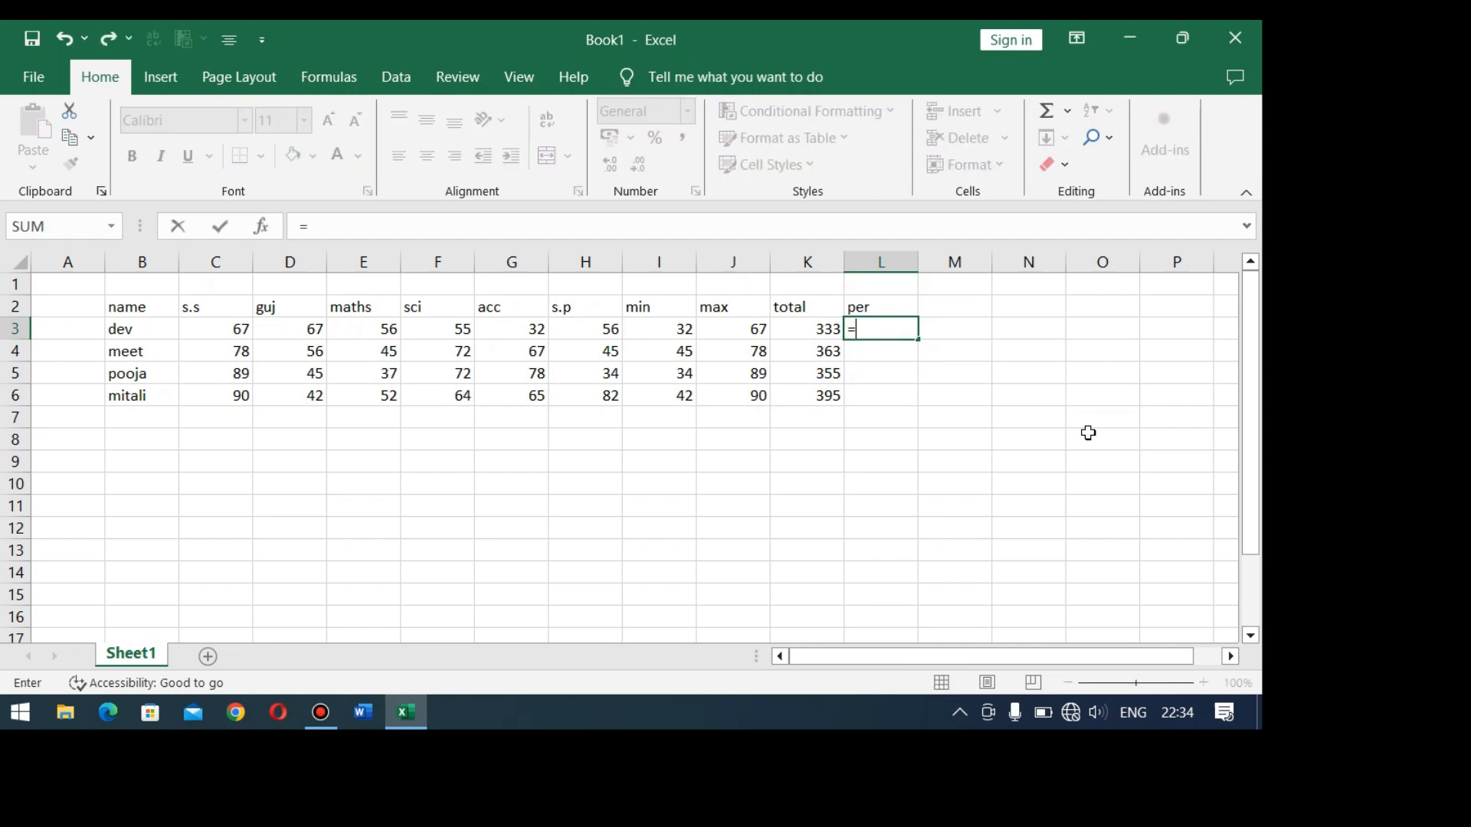
text(avera)
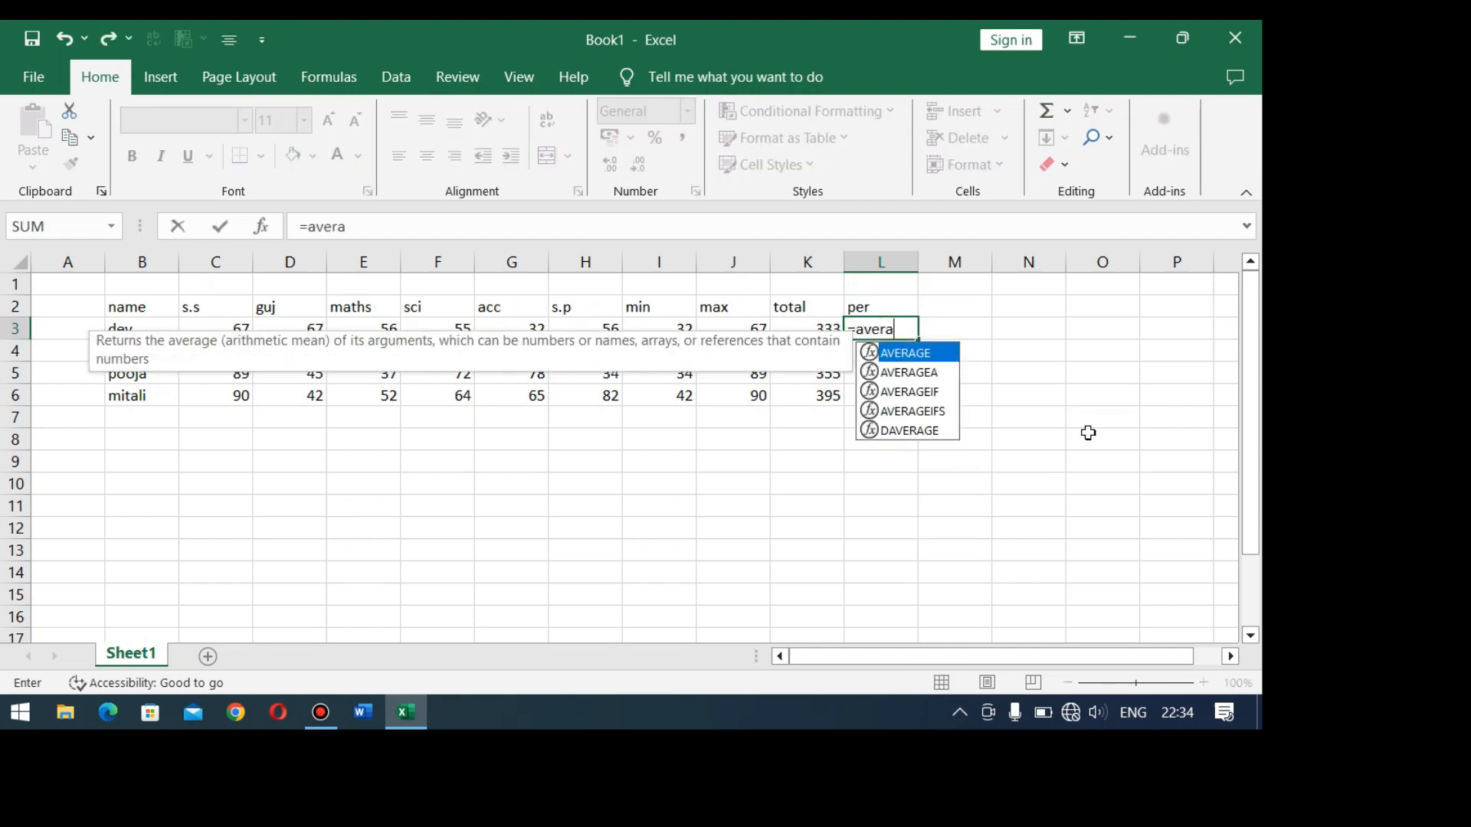
text(ge()
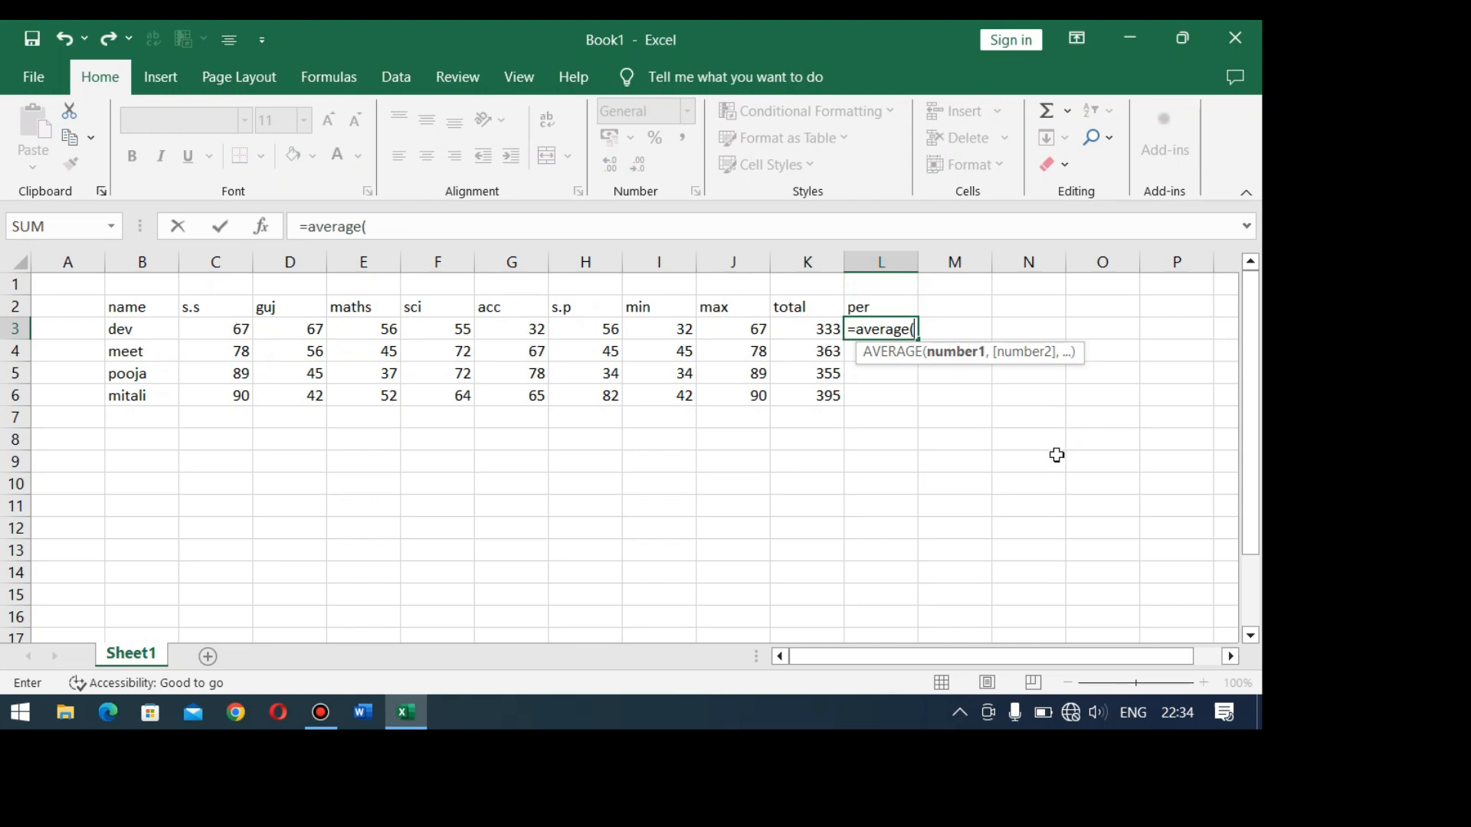
drag(228, 334, 605, 328)
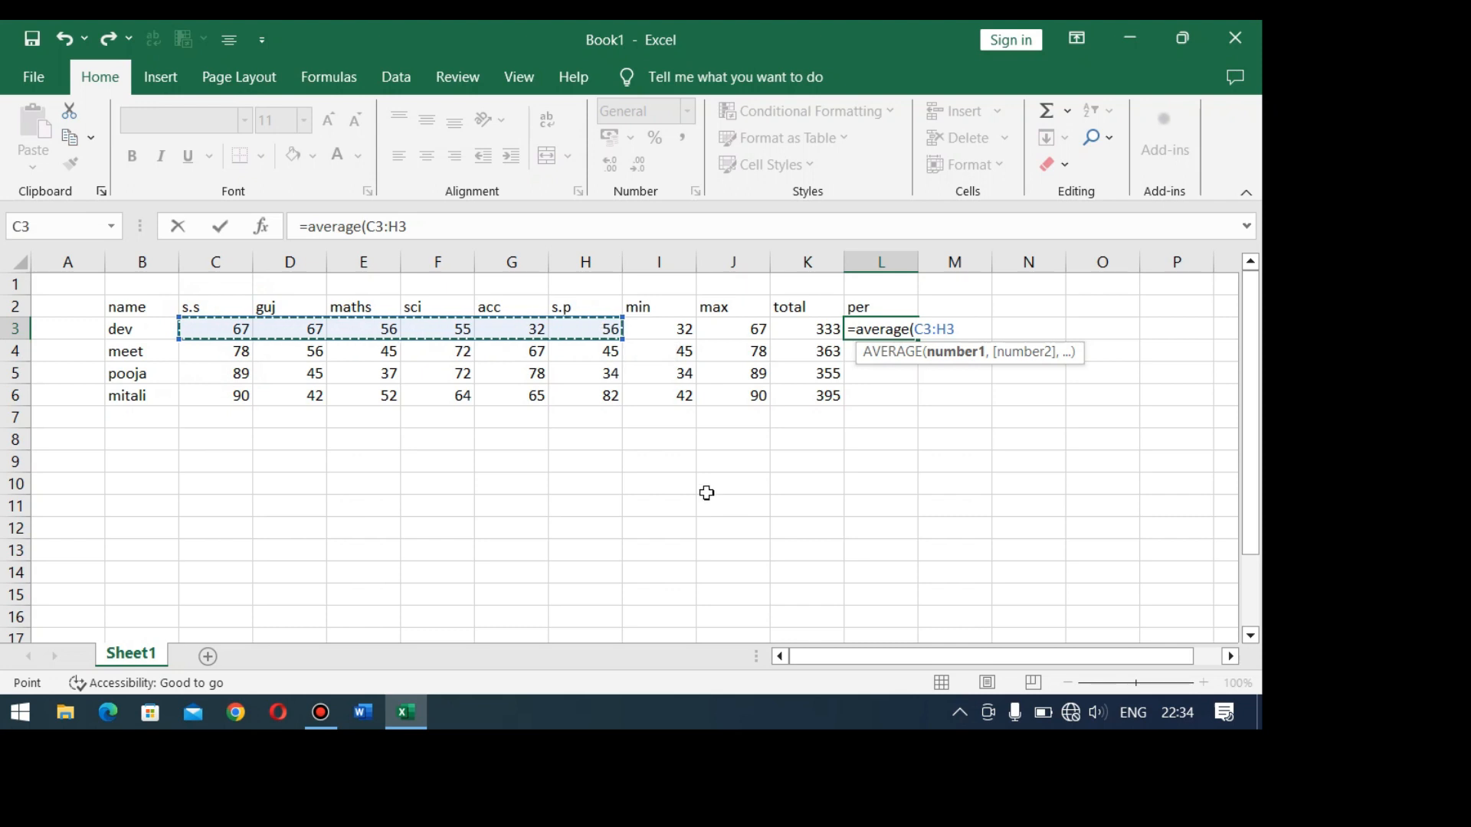
key(Return)
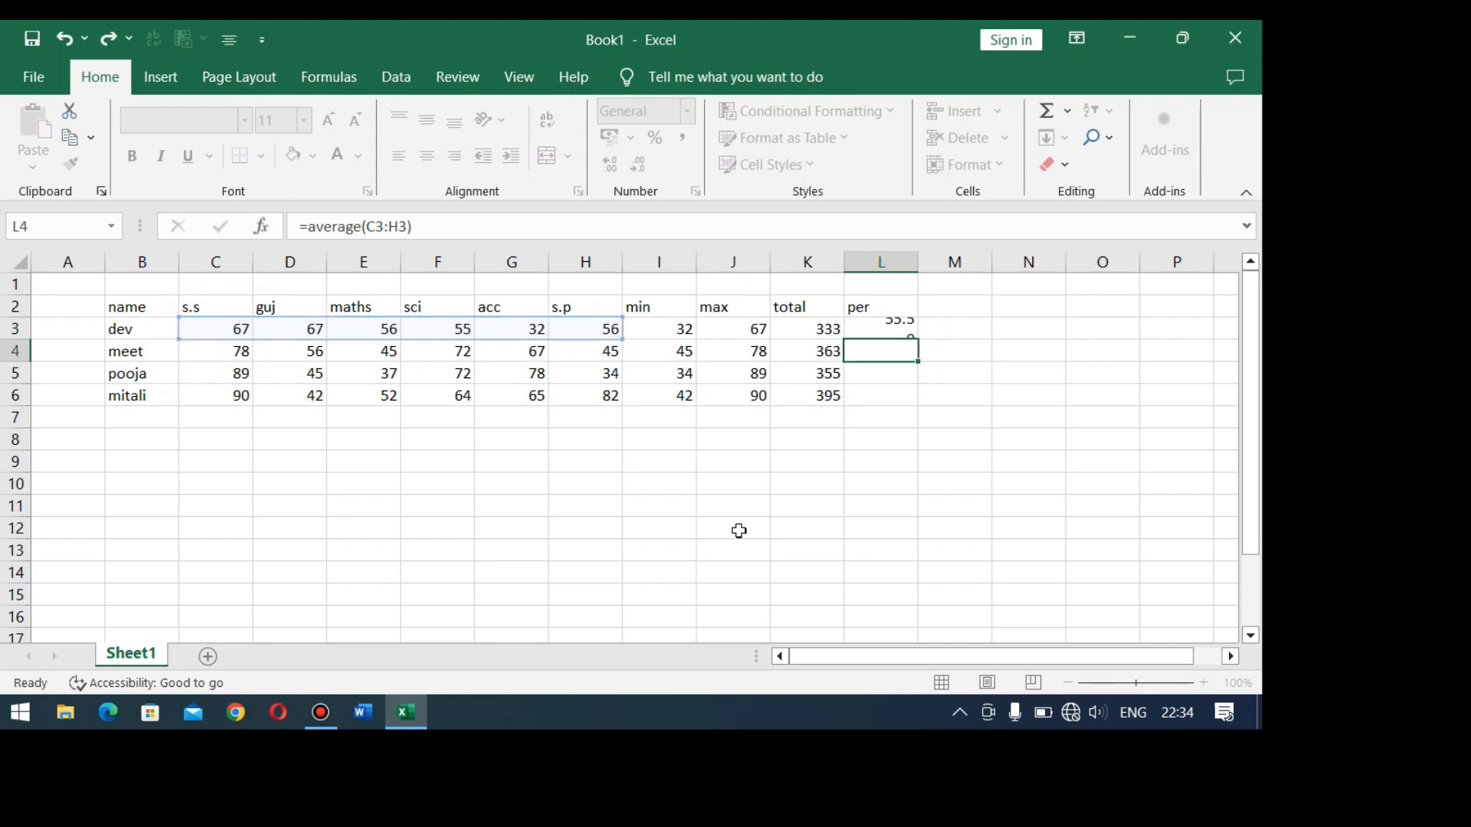
click(895, 329)
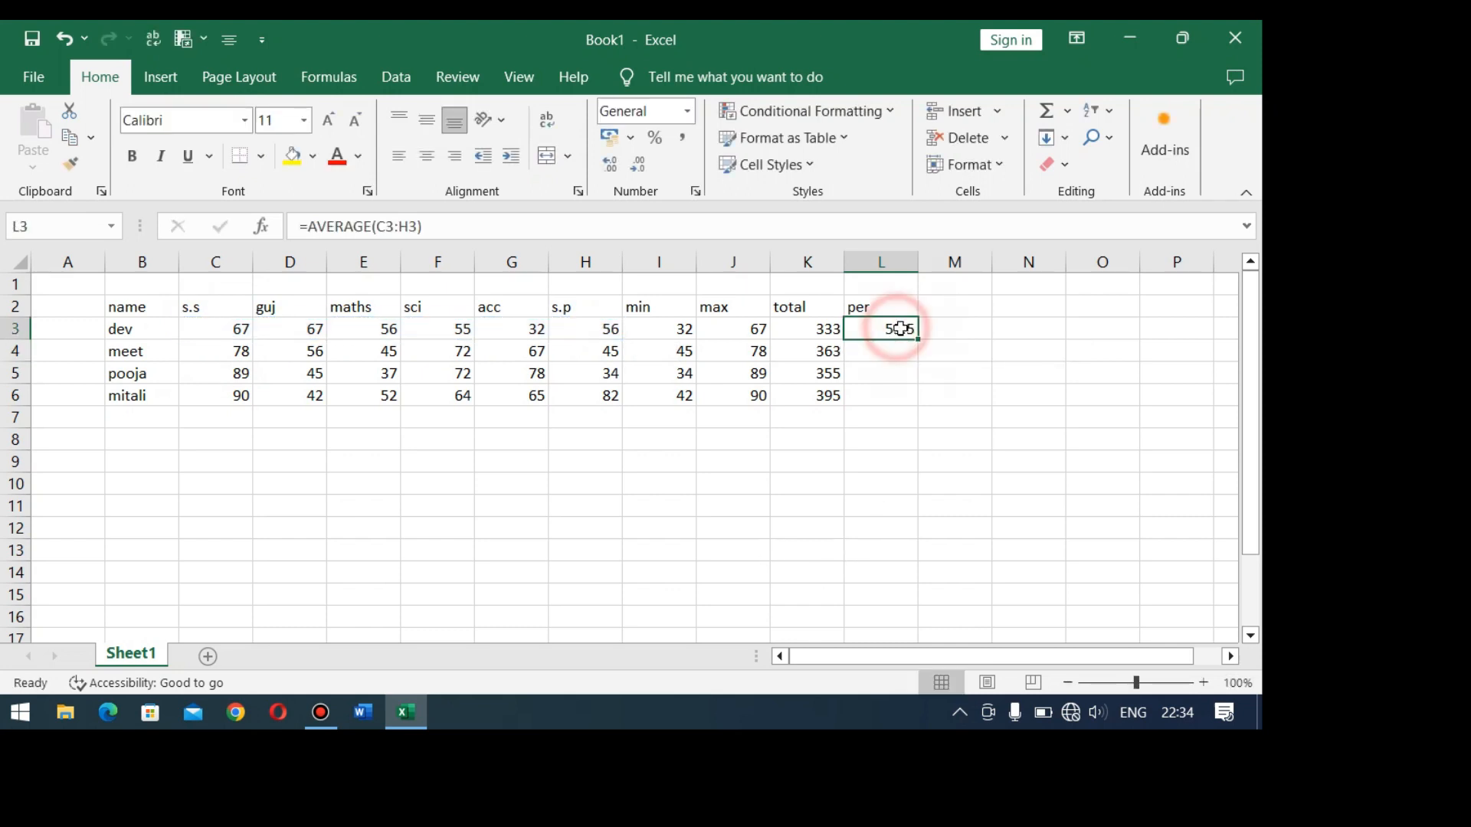
double_click(918, 340)
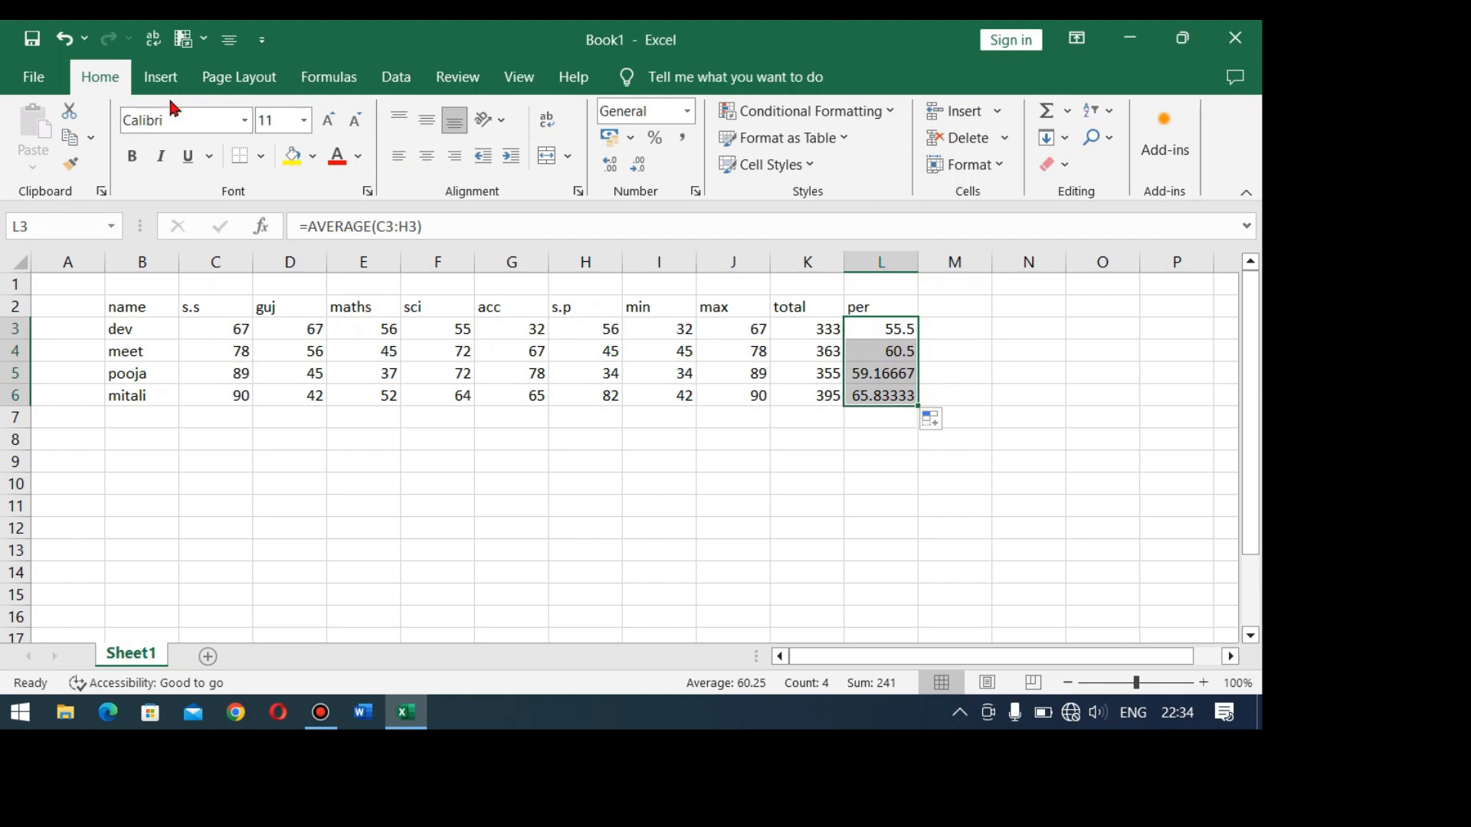
Format the percentages in L3:L6 to show two decimal places.
click(636, 170)
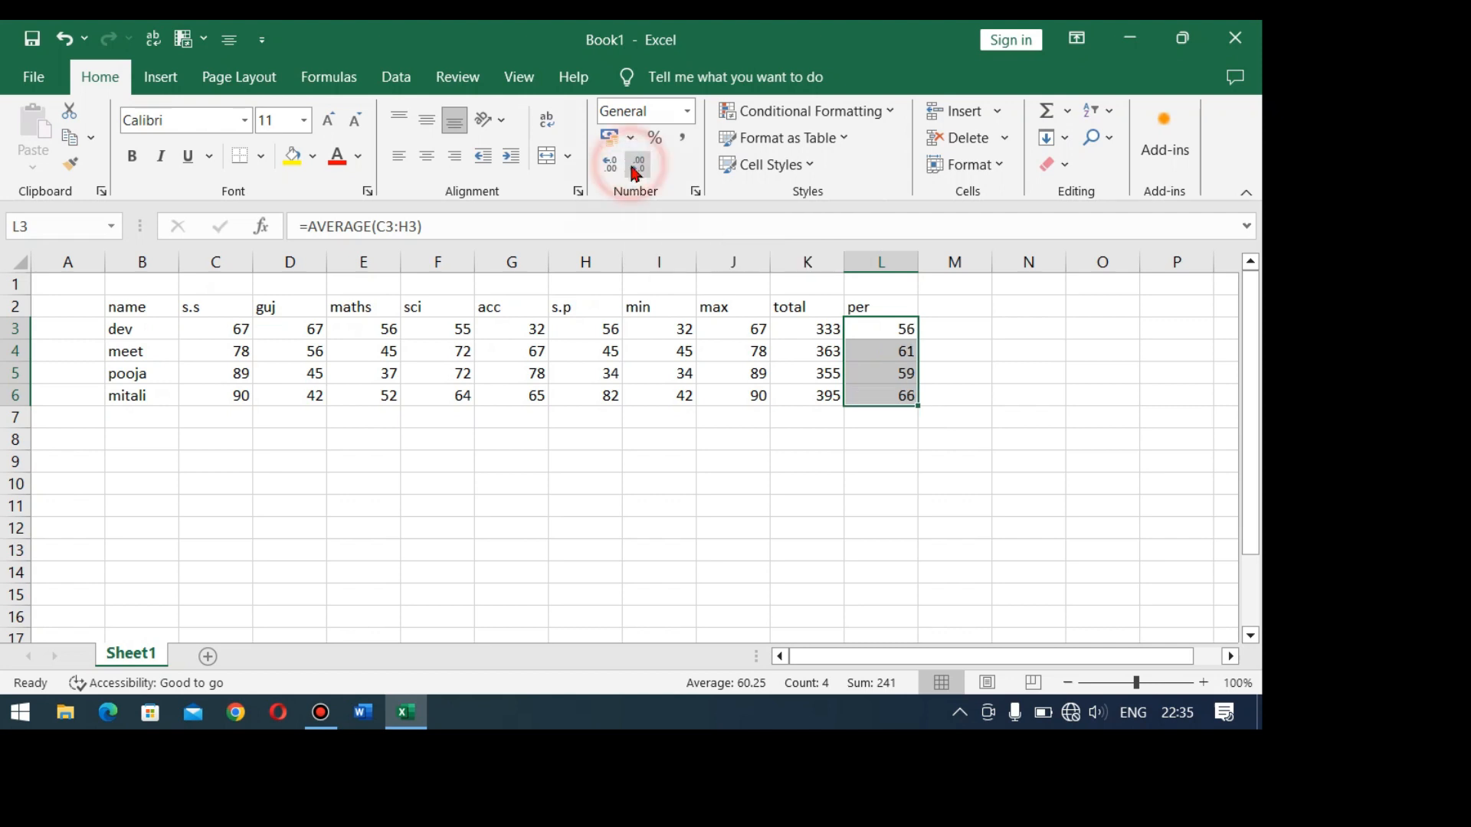
click(636, 170)
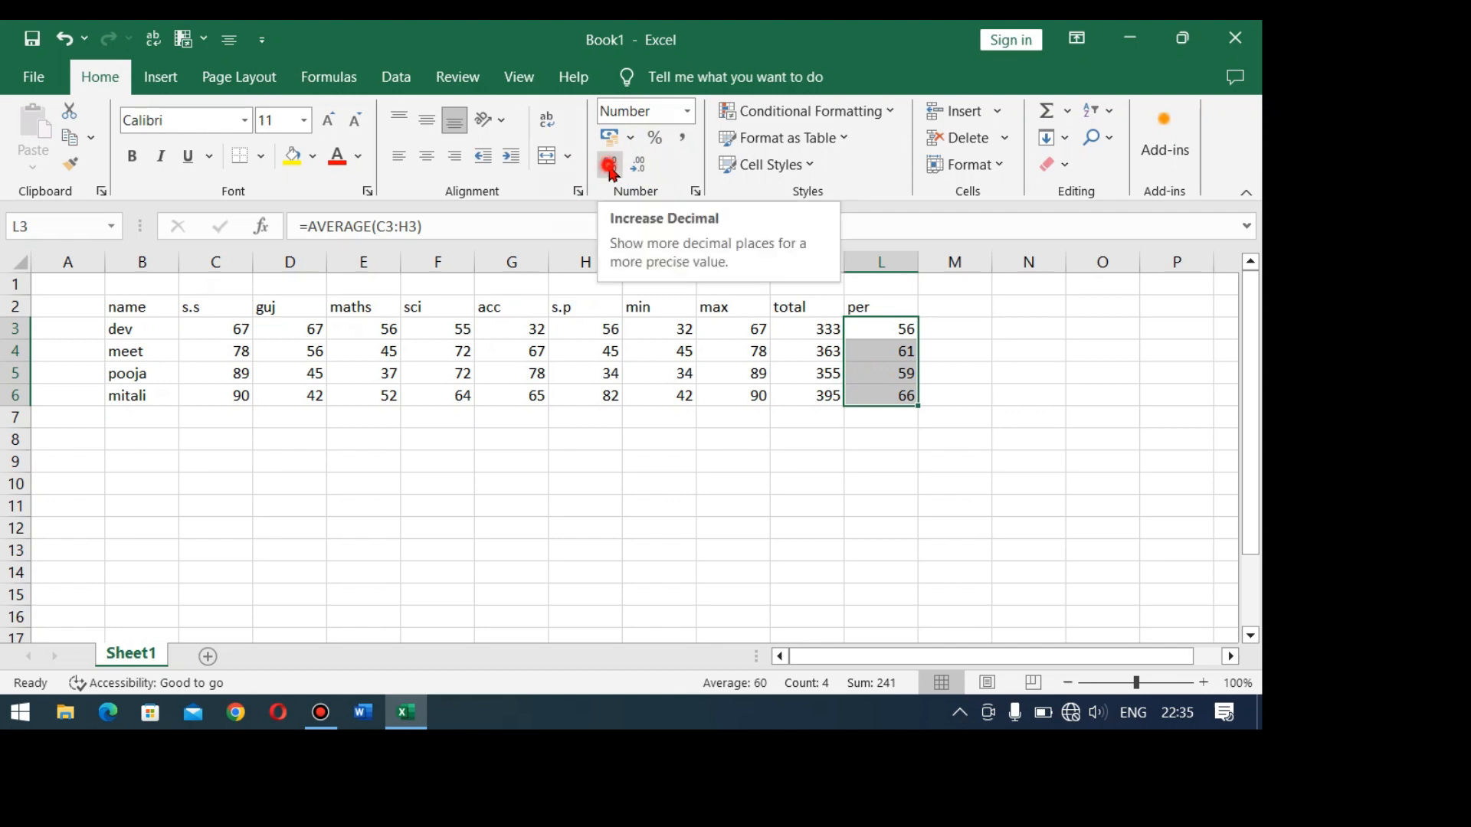
click(611, 166)
click(611, 165)
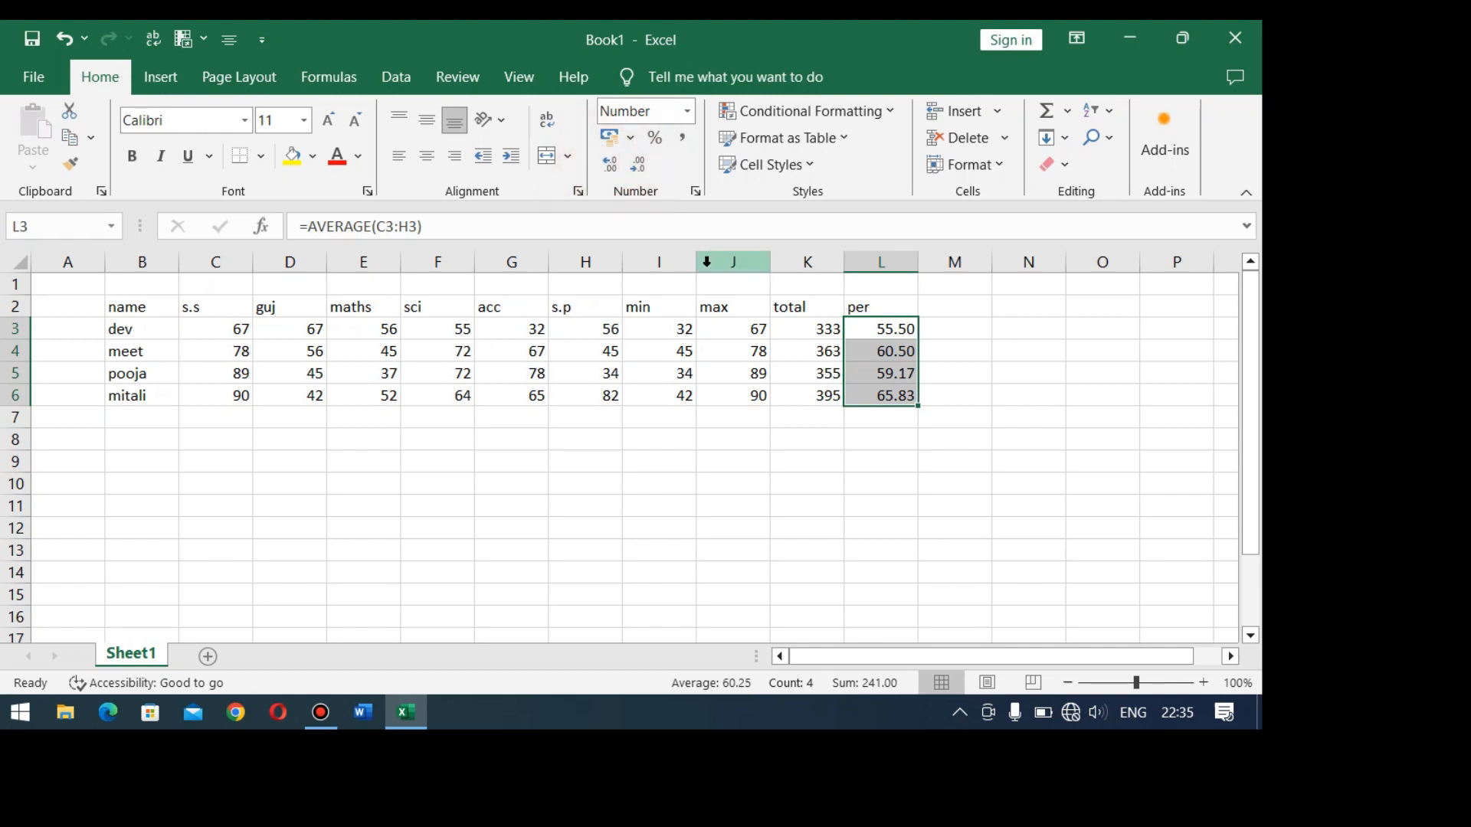
Try three decimal places on the percentages in L3:L6 and return them to two.
click(609, 163)
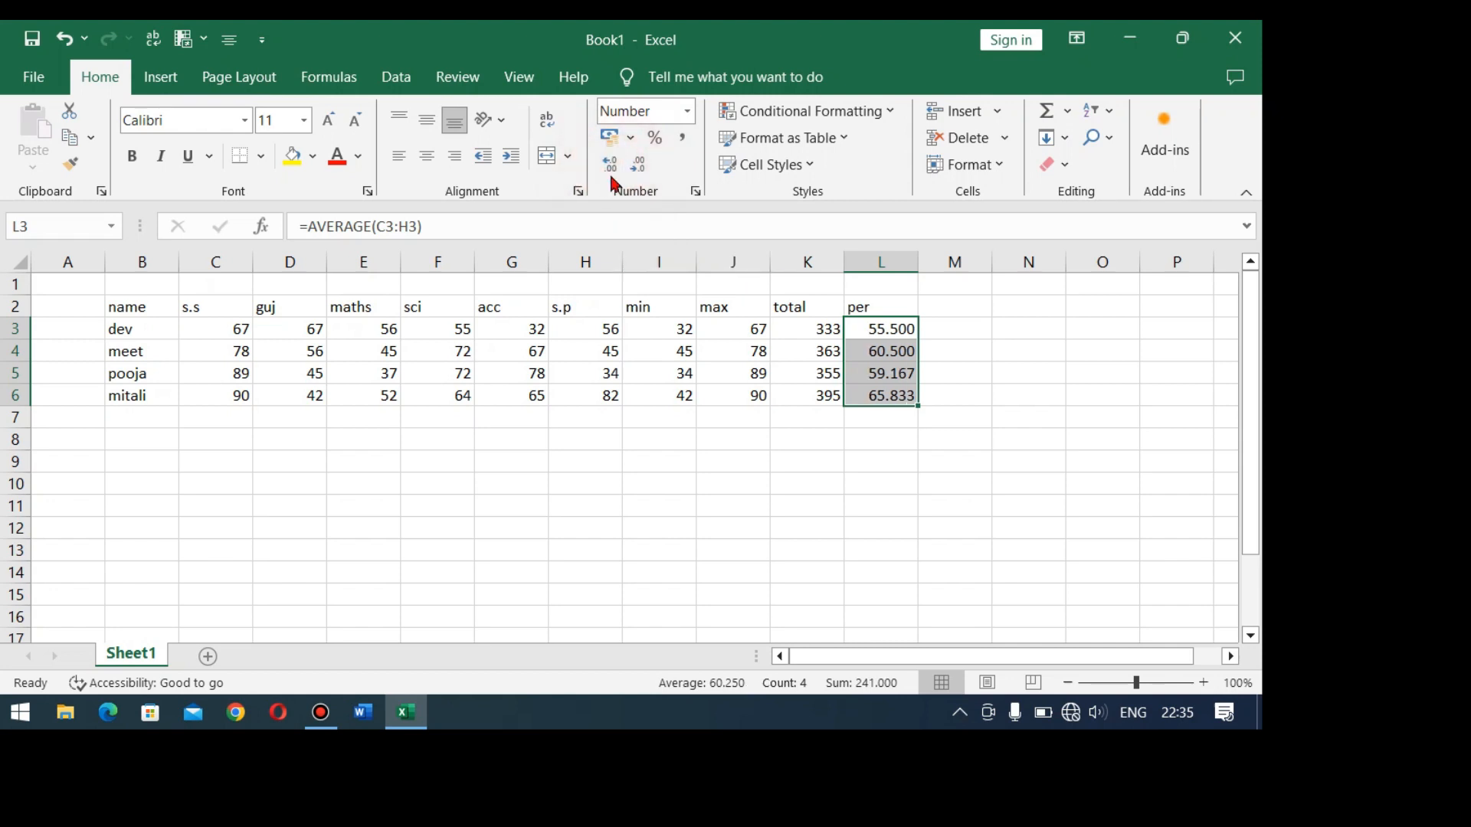
click(641, 170)
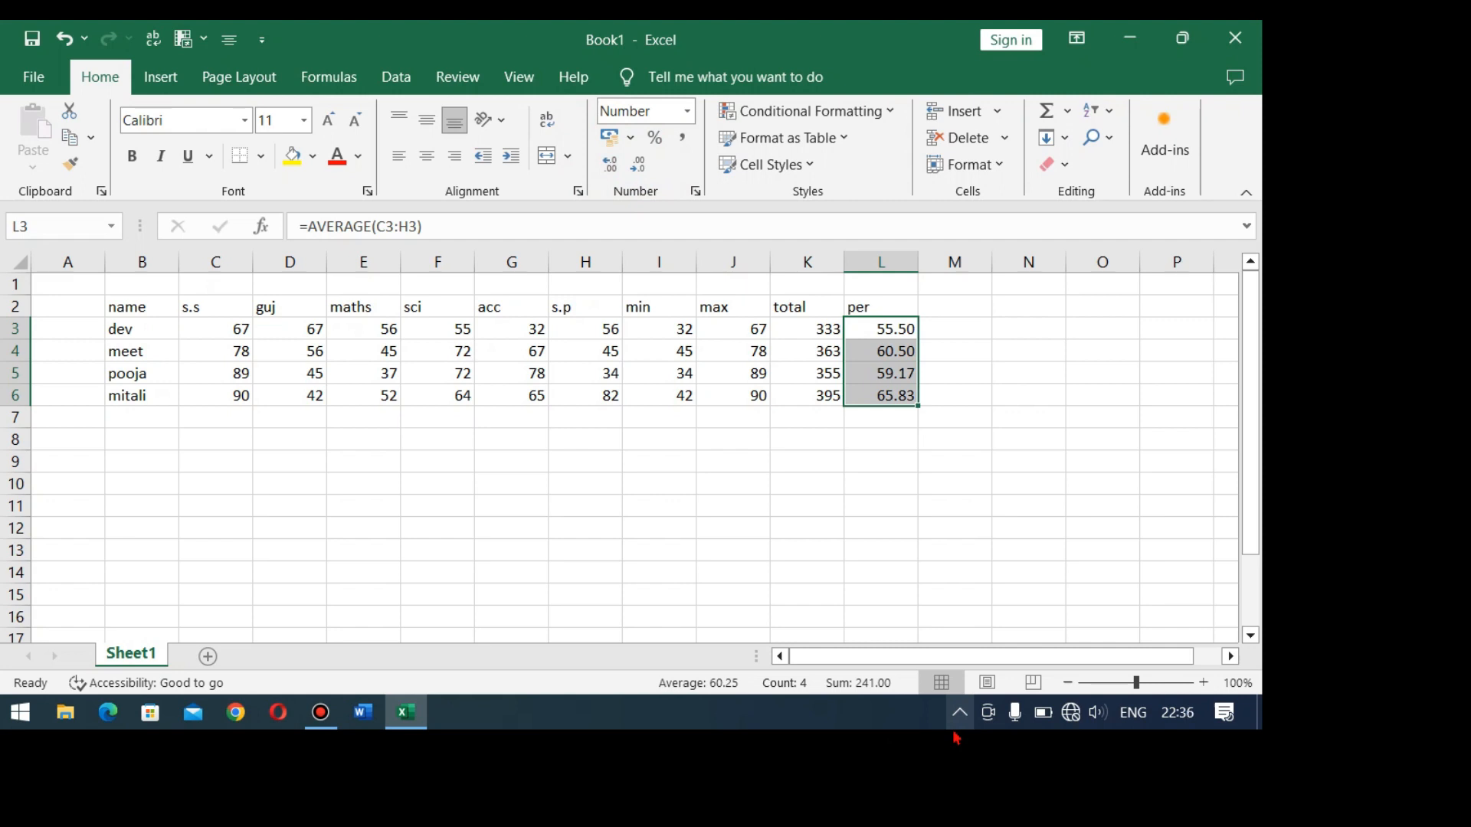
Save the workbook to the Desktop as an Excel Workbook named marksheet.
click(32, 39)
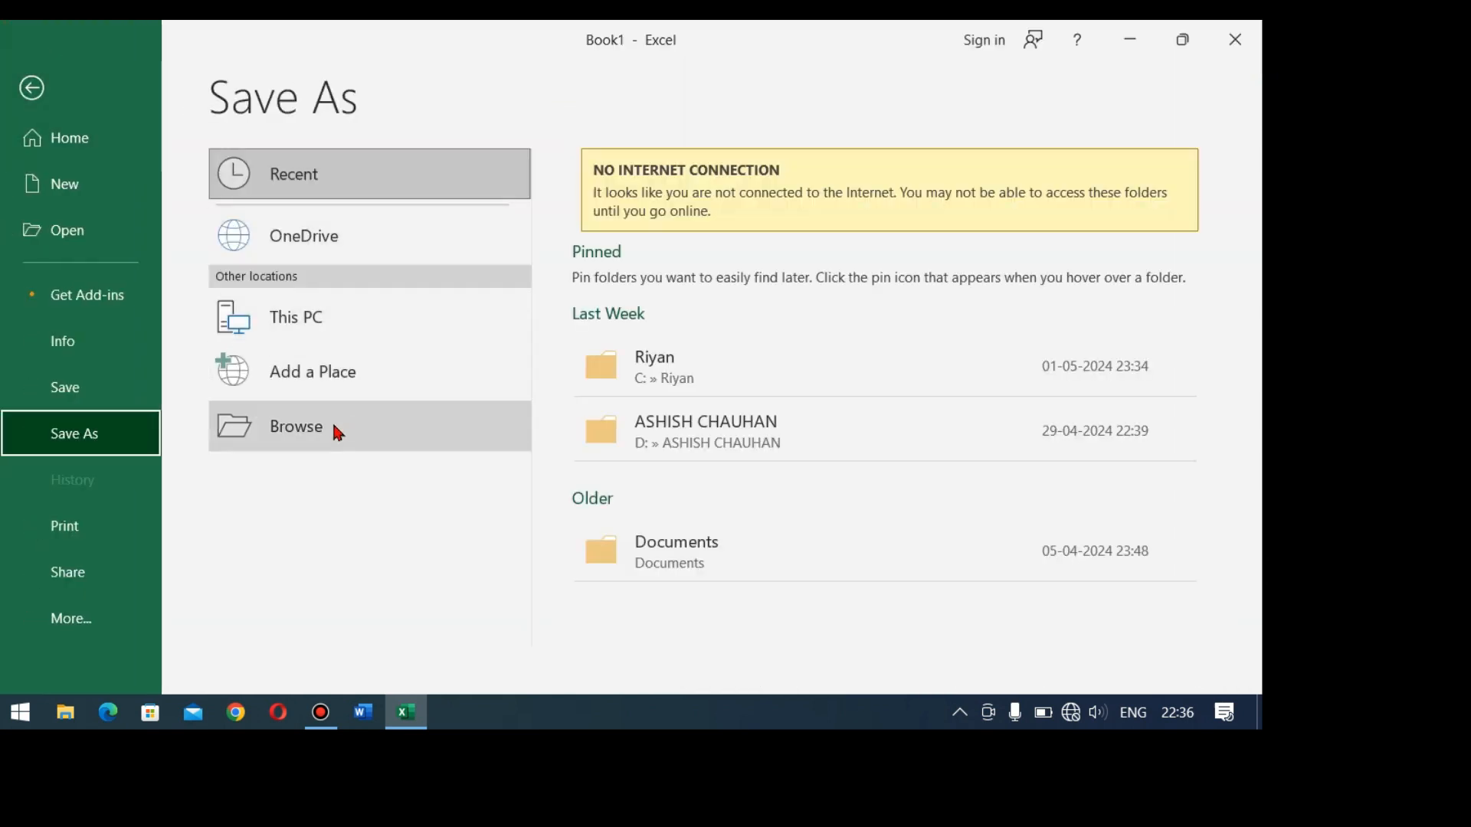
click(337, 430)
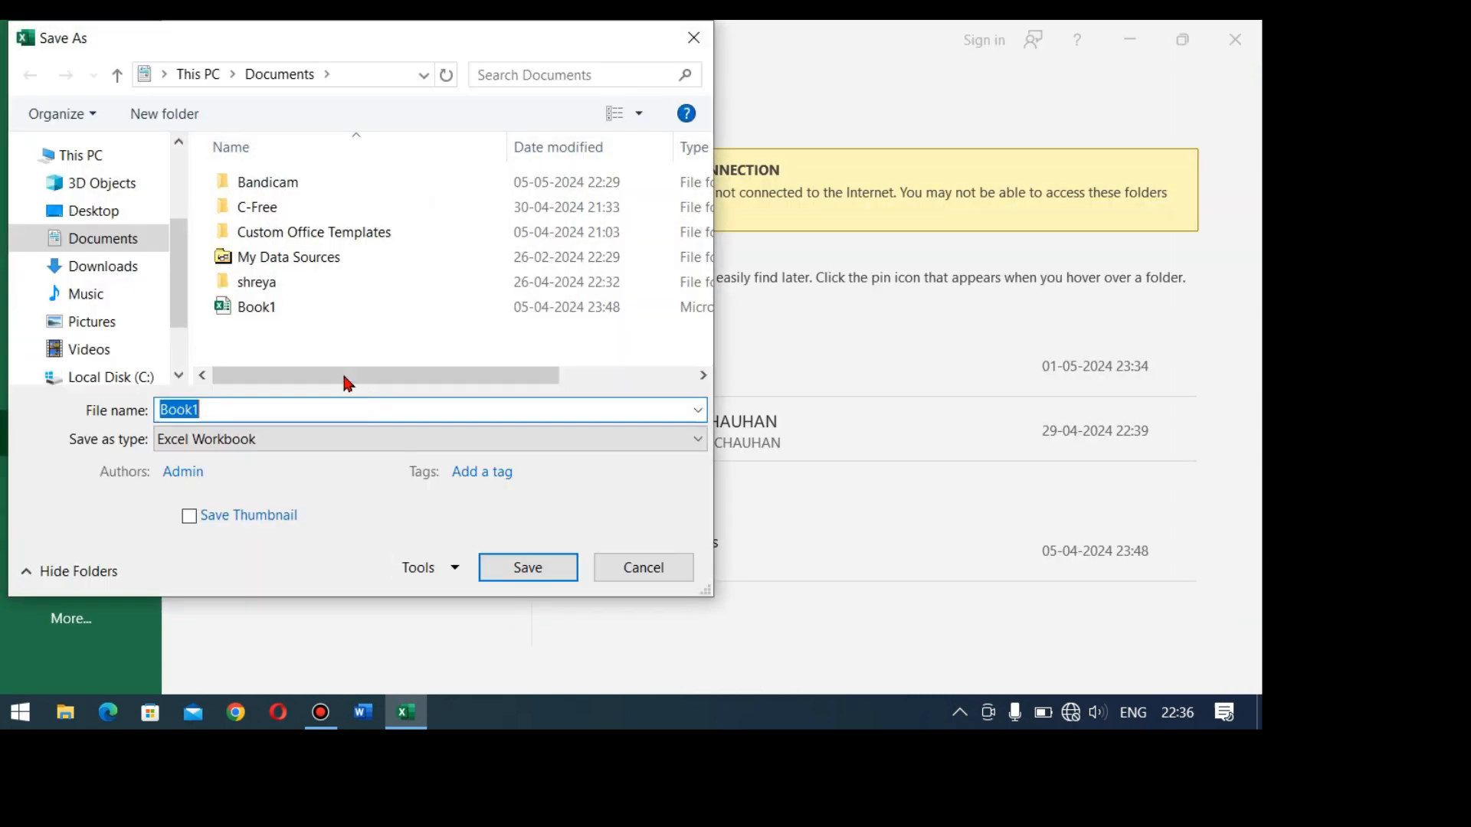
click(96, 213)
double_click(258, 408)
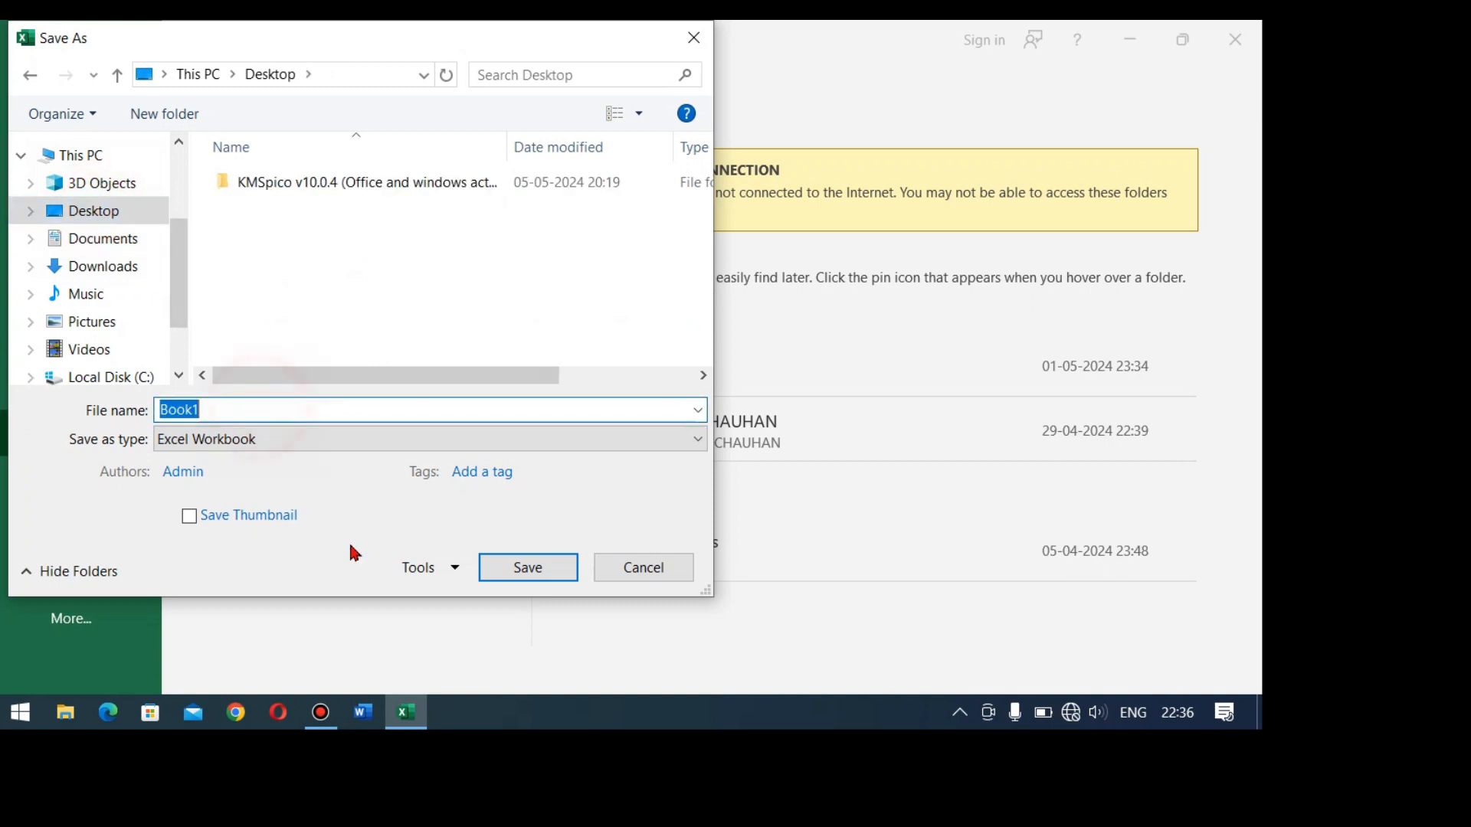
text(marksheet)
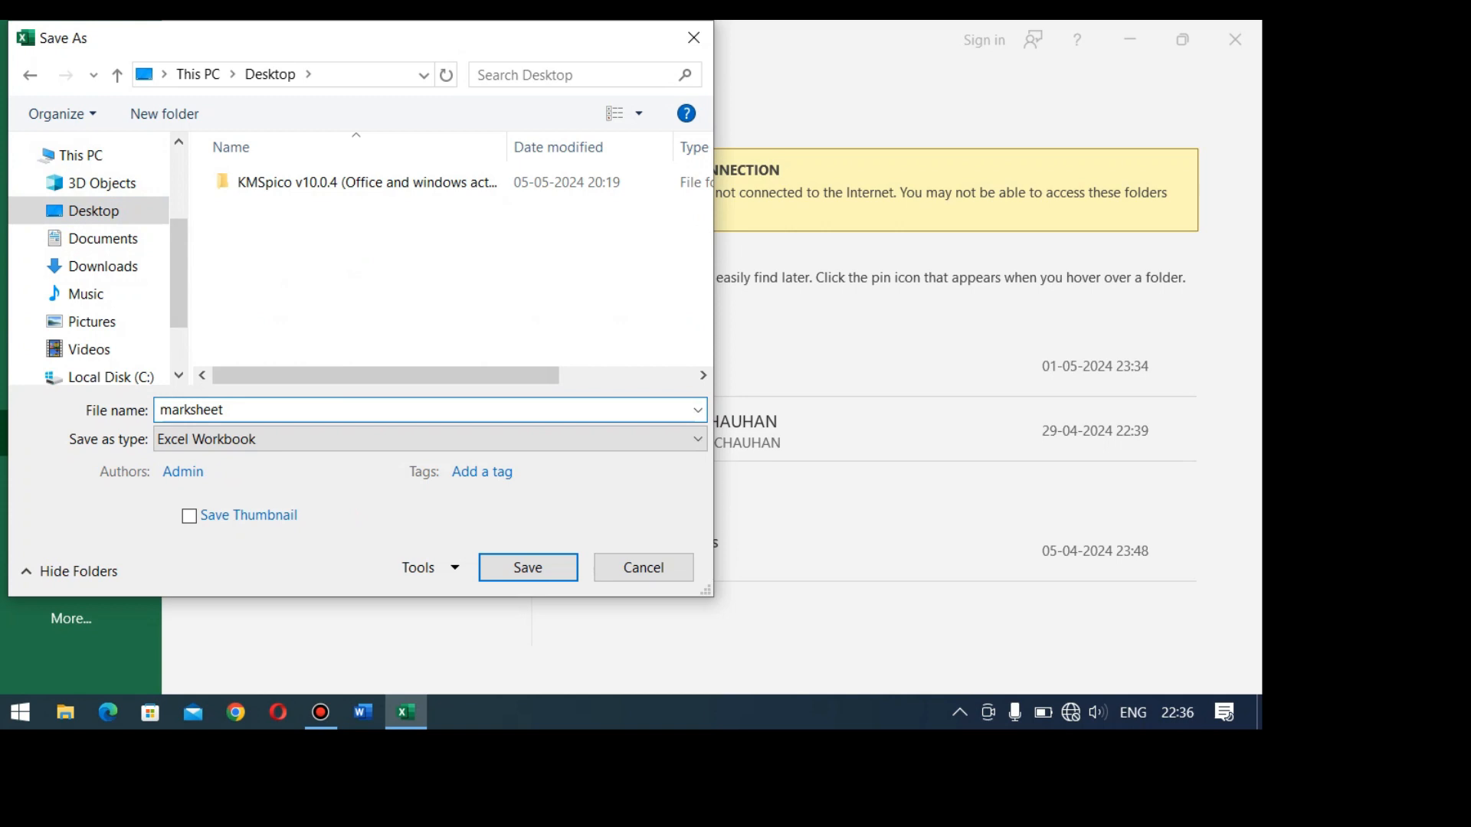
click(499, 564)
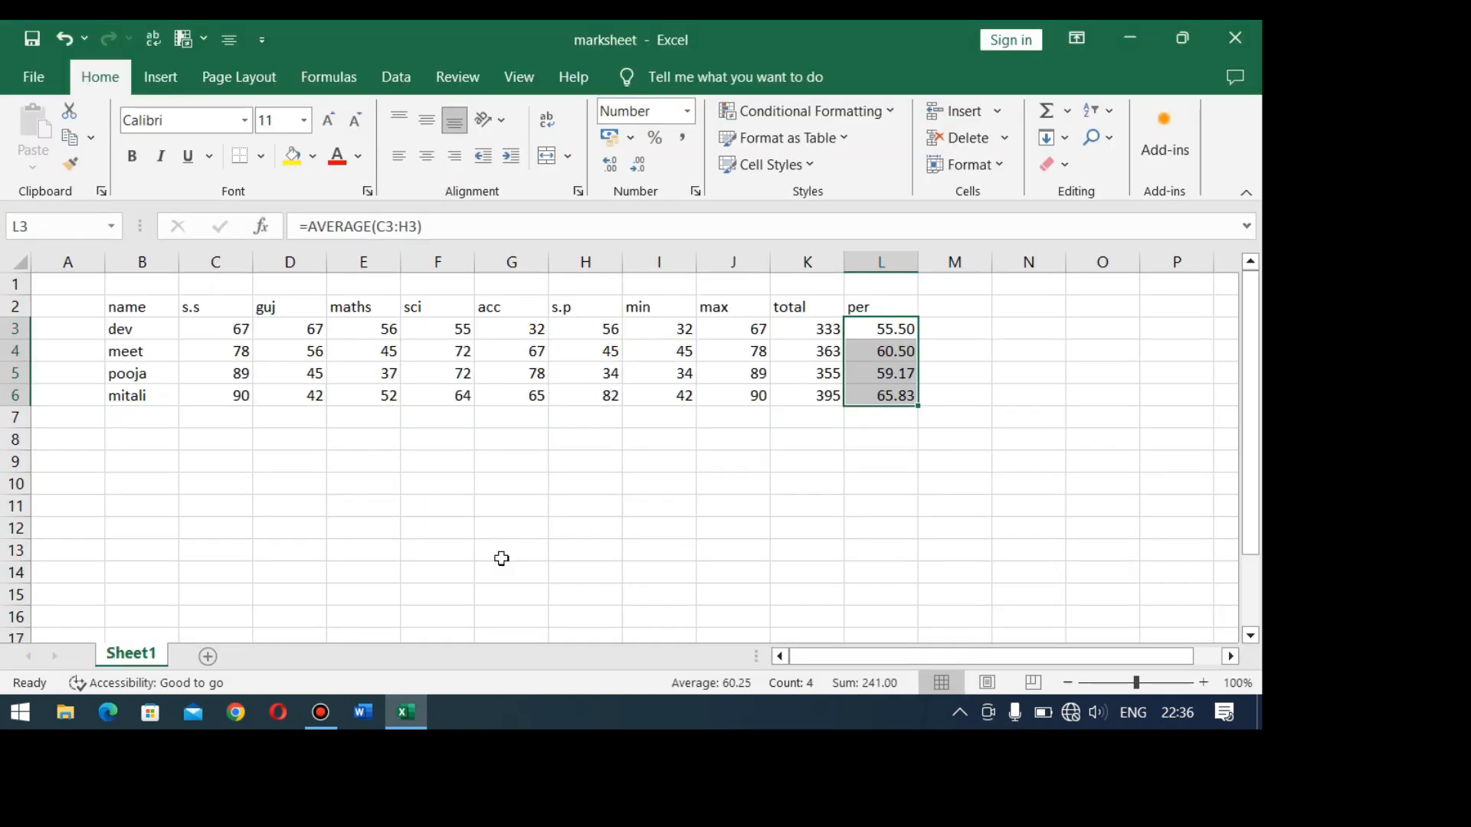